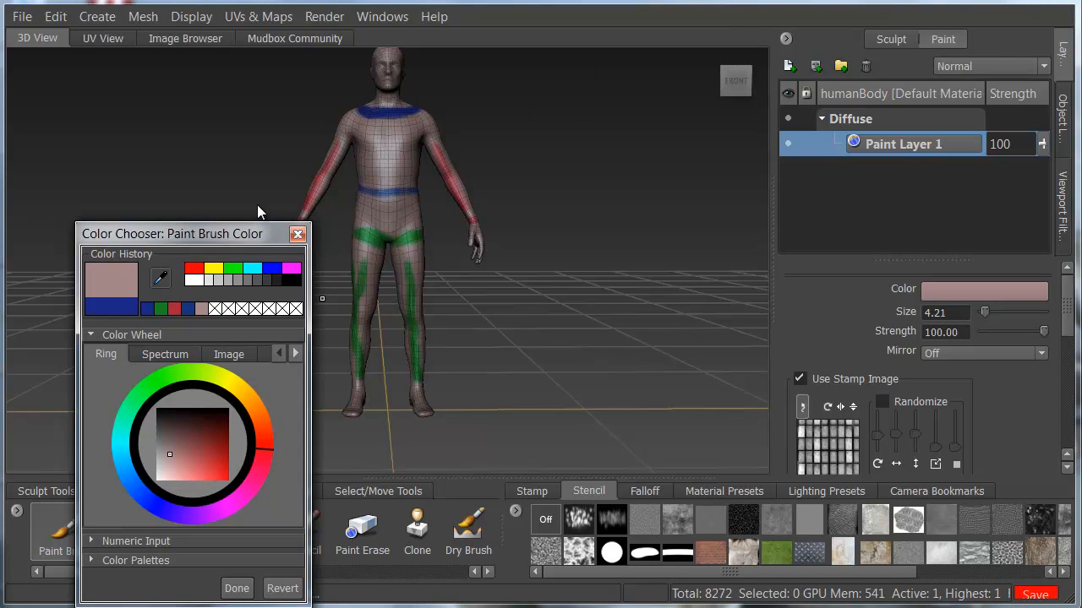
Accept the muted pink brush color and flood Paint Layer 1 with it.
{"action": "key", "text": "Return"}
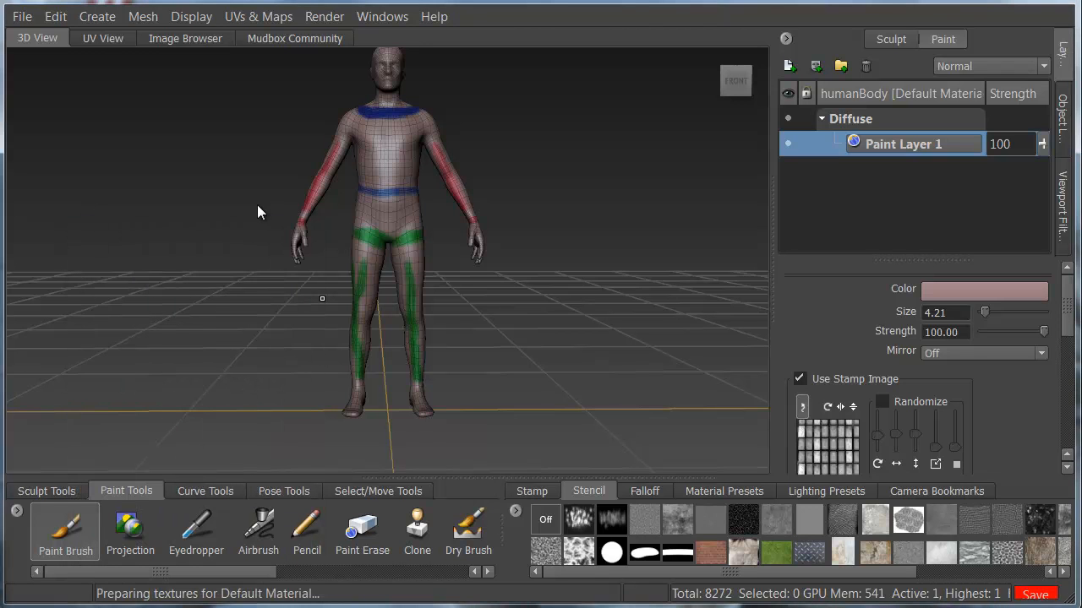
{"action": "scroll", "coordinate": [918, 368], "scroll_direction": "down", "scroll_amount": 8}
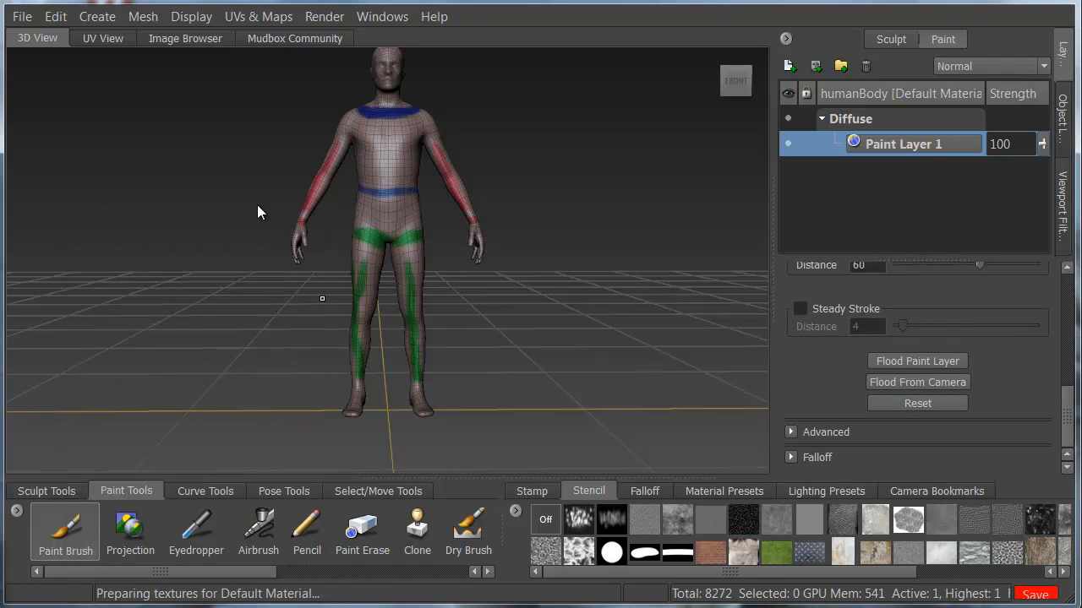
{"action": "left_click", "coordinate": [918, 361]}
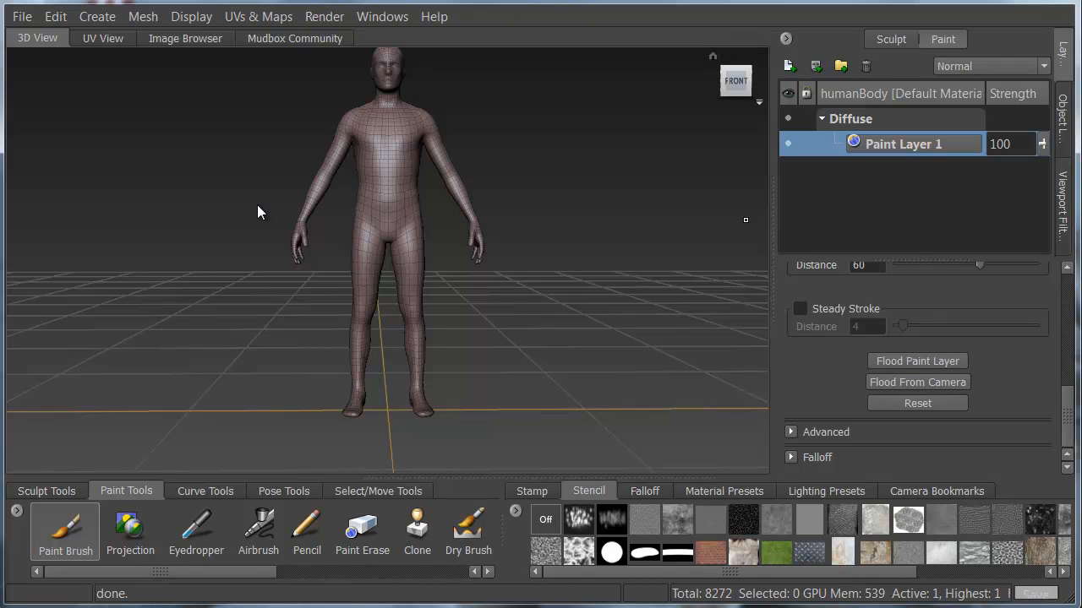
Create a new 2048 paint layer named shirt in the Bump Map channel.
{"action": "right_click", "coordinate": [960, 220]}
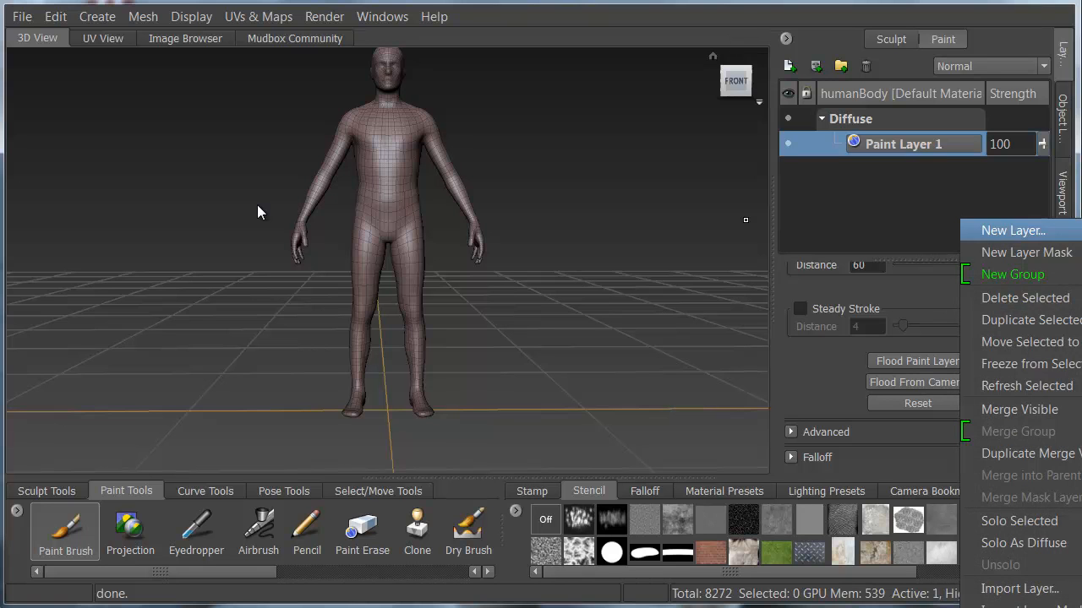
{"action": "left_click", "coordinate": [1013, 230]}
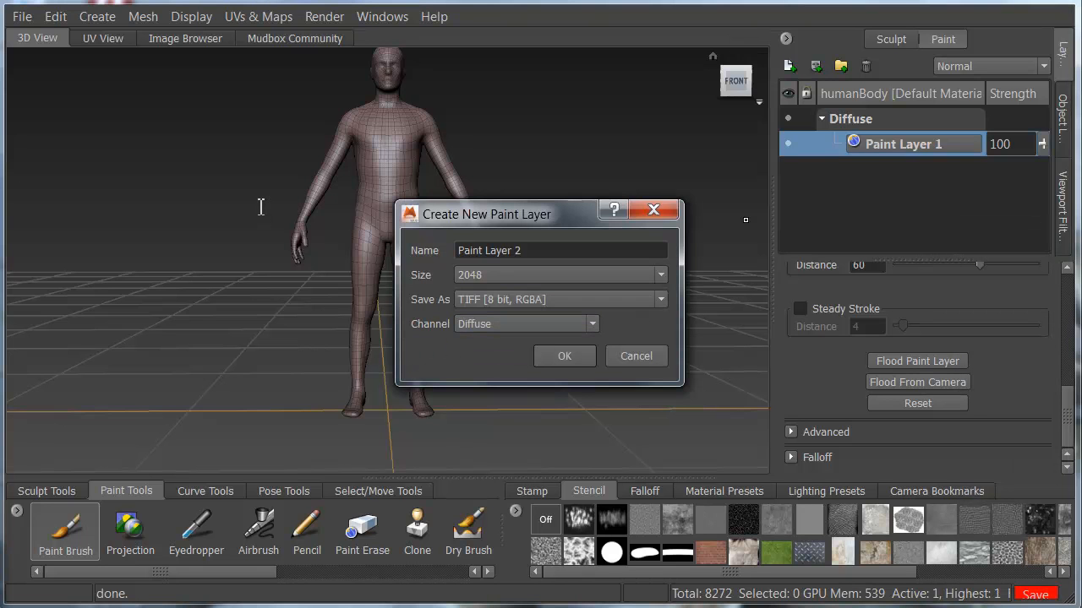
{"action": "left_click_drag", "start_coordinate": [526, 251], "coordinate": [450, 251]}
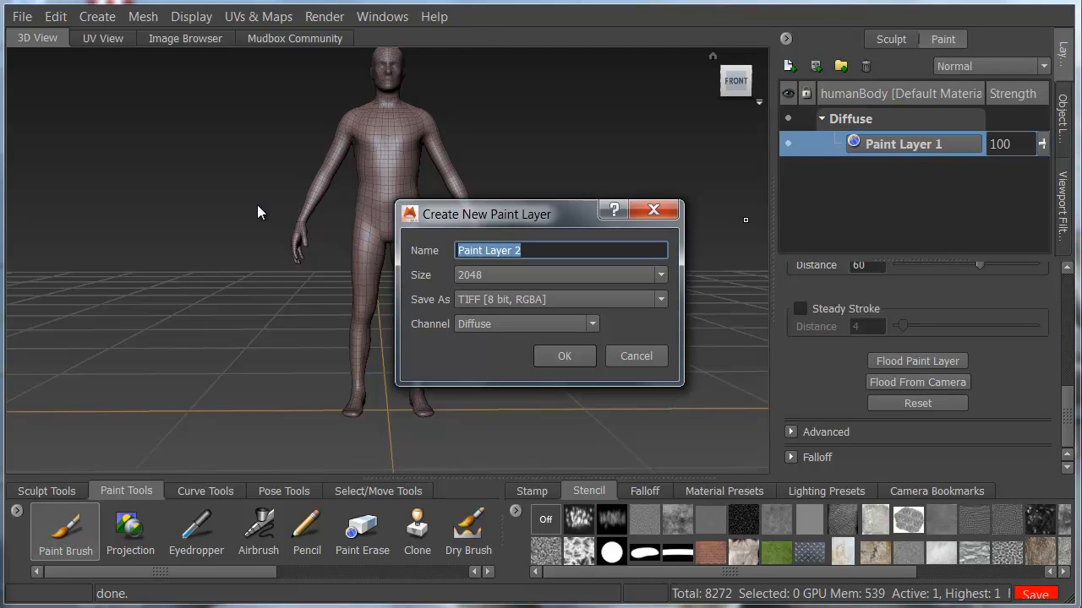
{"action": "type", "text": "cloth"}
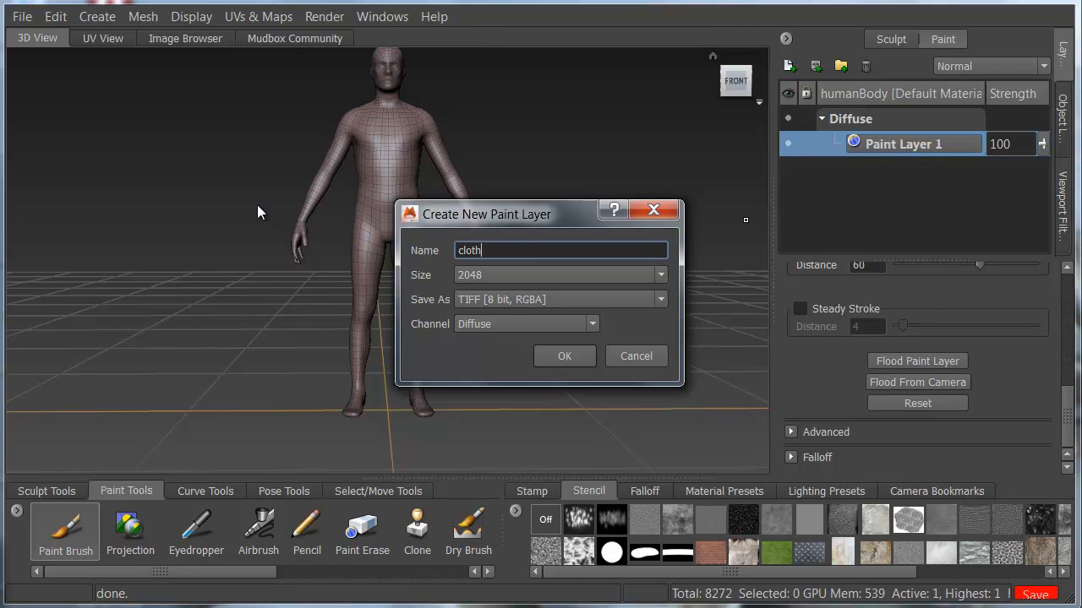
{"action": "key", "text": "BackSpace"}
{"action": "key", "text": "BackSpace"}
{"action": "key", "text": "BackSpace"}
{"action": "key", "text": "BackSpace"}
{"action": "key", "text": "BackSpace"}
{"action": "type", "text": "shirt"}
{"action": "left_click", "coordinate": [541, 325]}
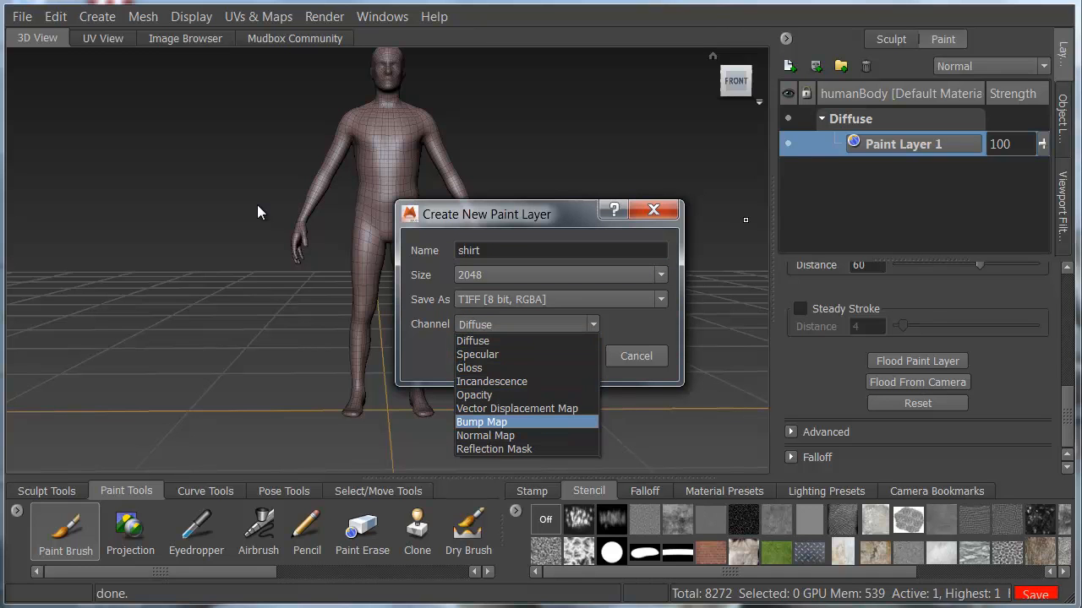
{"action": "left_click", "coordinate": [507, 422]}
{"action": "left_click", "coordinate": [568, 356]}
Import _0004_cloth-tex.png as a layer in the Bump Map channel.
{"action": "right_click", "coordinate": [908, 201]}
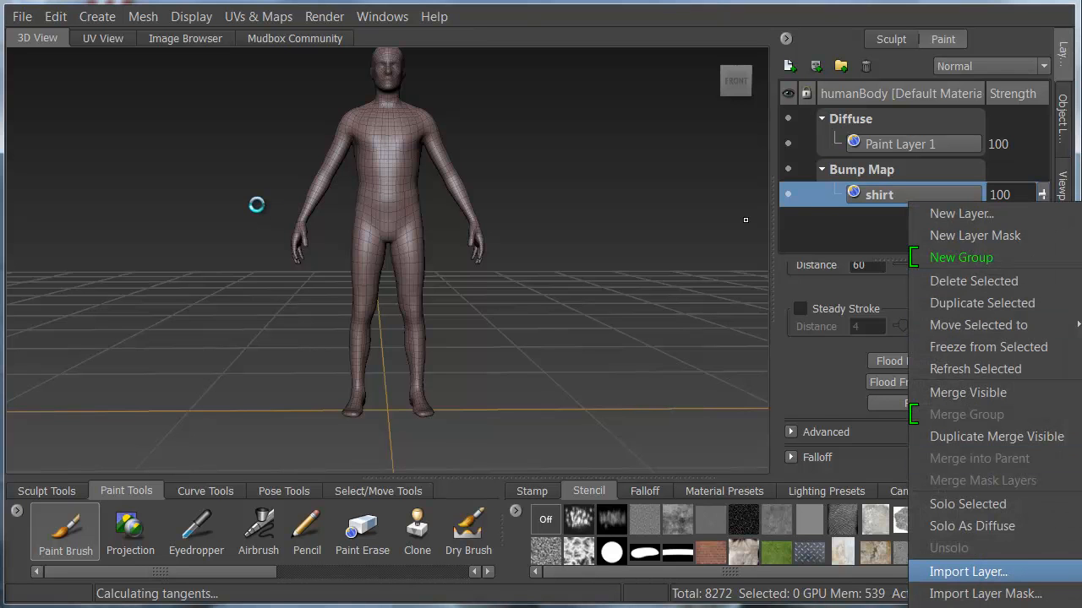
{"action": "left_click", "coordinate": [967, 572]}
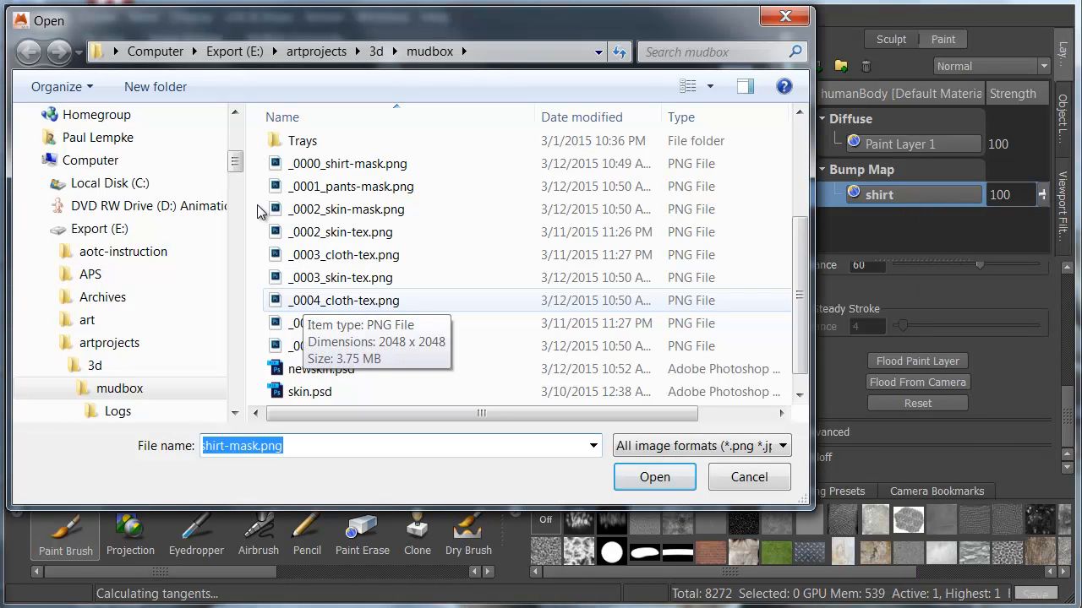
{"action": "left_click", "coordinate": [297, 301]}
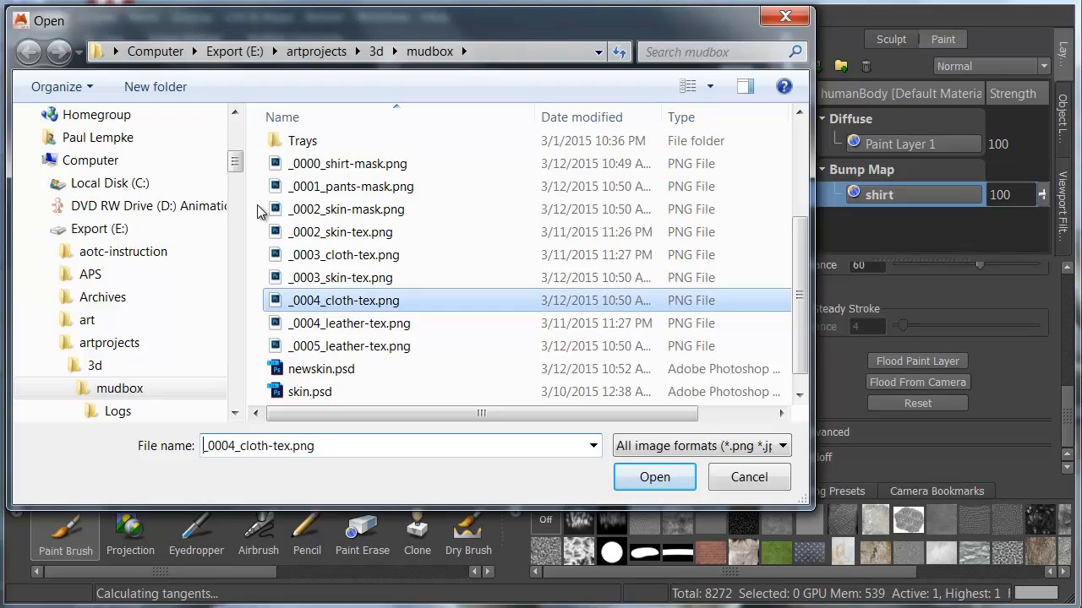
{"action": "key", "text": "Return"}
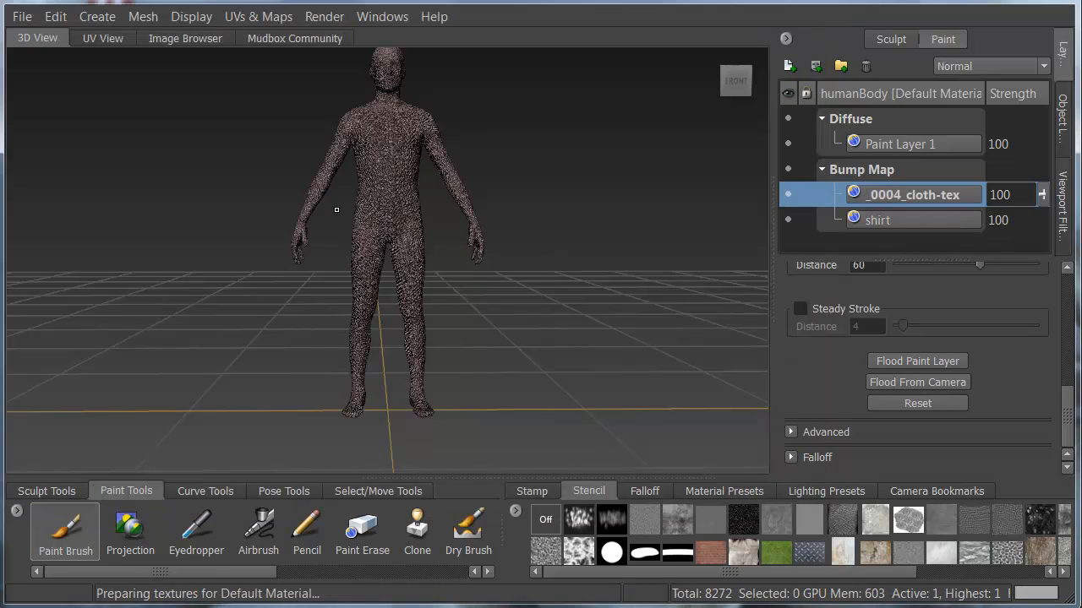
Examine the cloth bump on the body and set the _0004_cloth-tex layer's strength to 17.
{"action": "scroll", "coordinate": [387, 222], "scroll_direction": "up", "scroll_amount": 5}
{"action": "scroll", "coordinate": [387, 222], "scroll_direction": "down", "scroll_amount": 5}
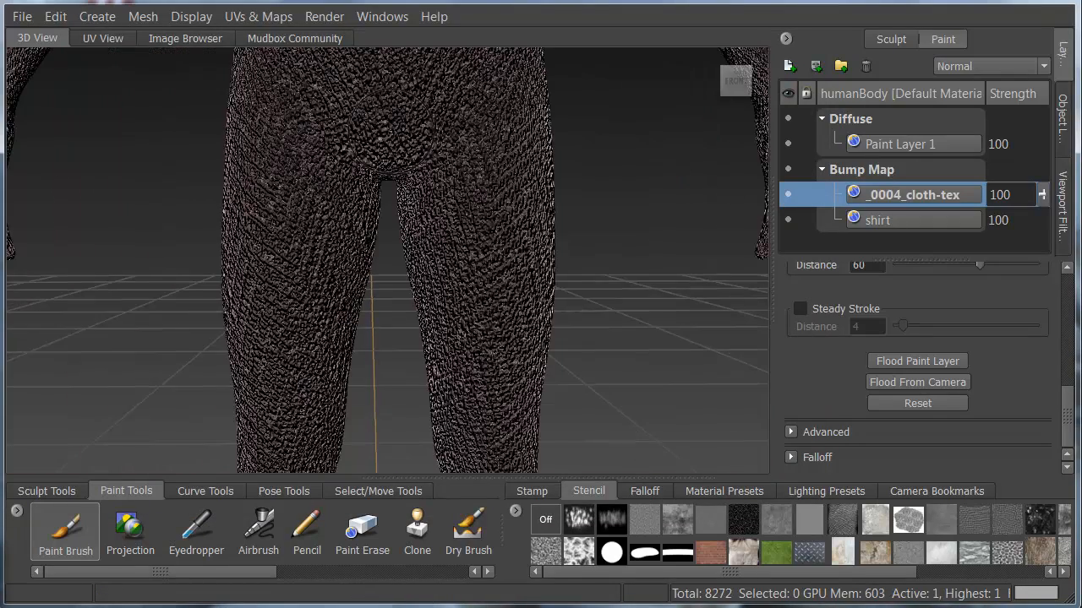
{"action": "scroll", "coordinate": [257, 212], "scroll_direction": "down", "scroll_amount": 5}
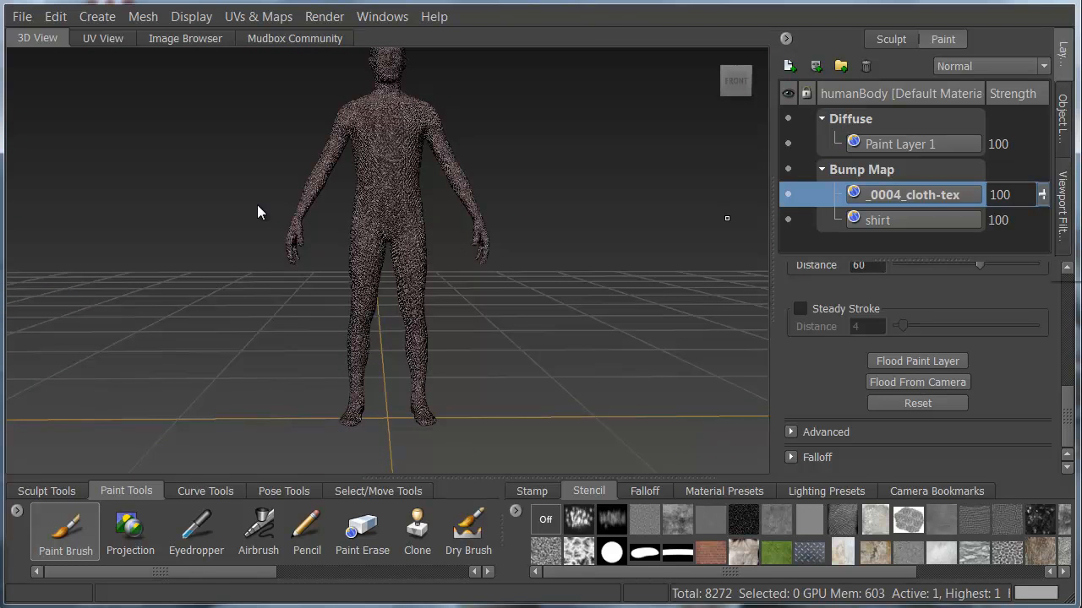
{"action": "left_click_drag", "start_coordinate": [1039, 197], "coordinate": [1039, 278]}
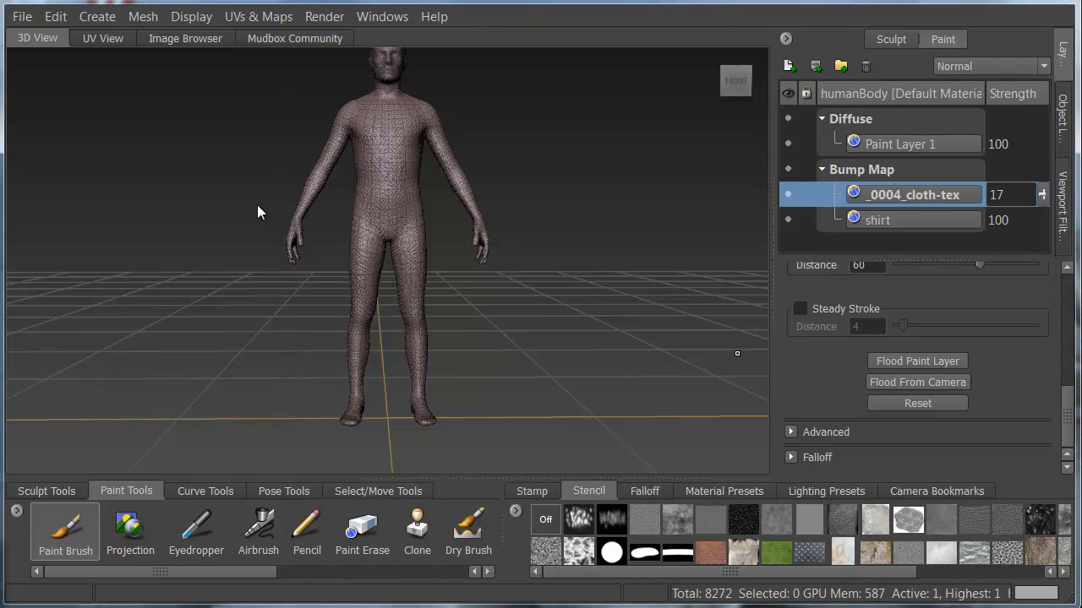
Import _0000_shirt-mask.png as another layer in the Bump Map channel.
{"action": "right_click", "coordinate": [956, 246]}
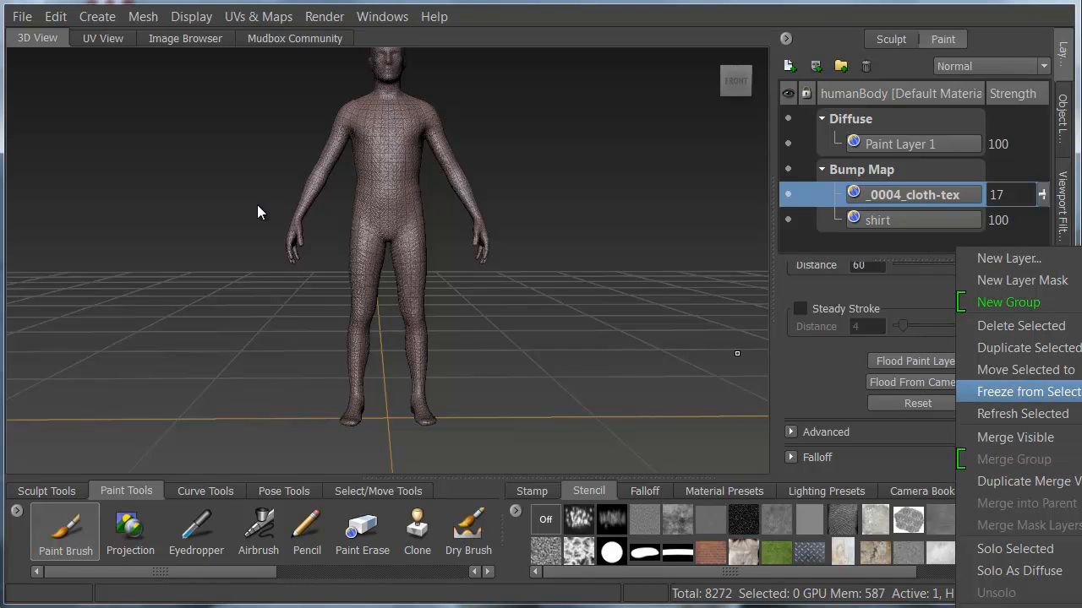
{"action": "left_click", "coordinate": [1006, 607]}
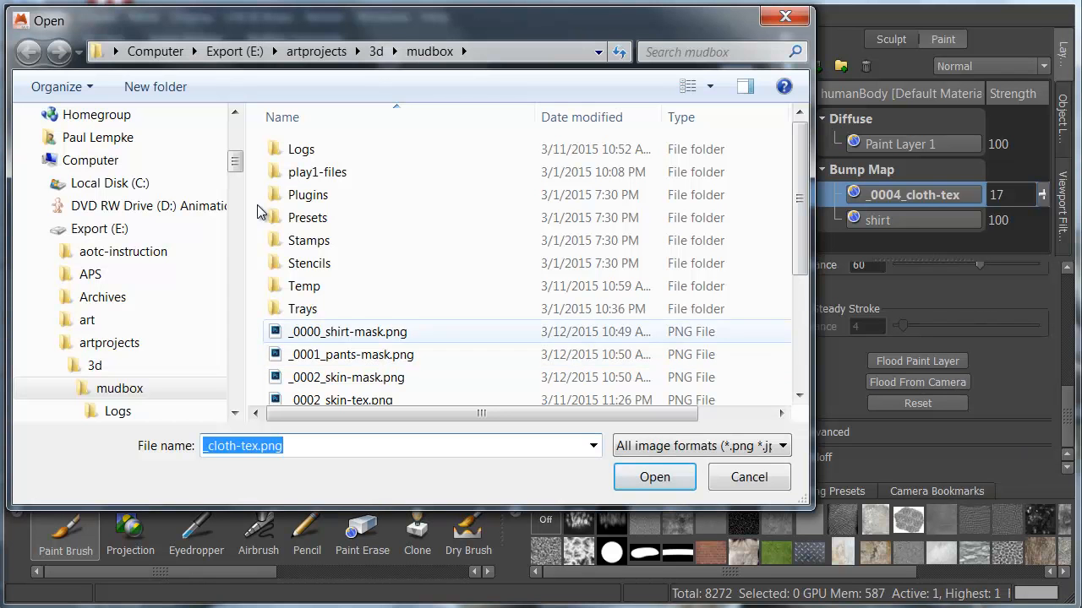
{"action": "left_click", "coordinate": [347, 331]}
{"action": "left_click", "coordinate": [655, 477]}
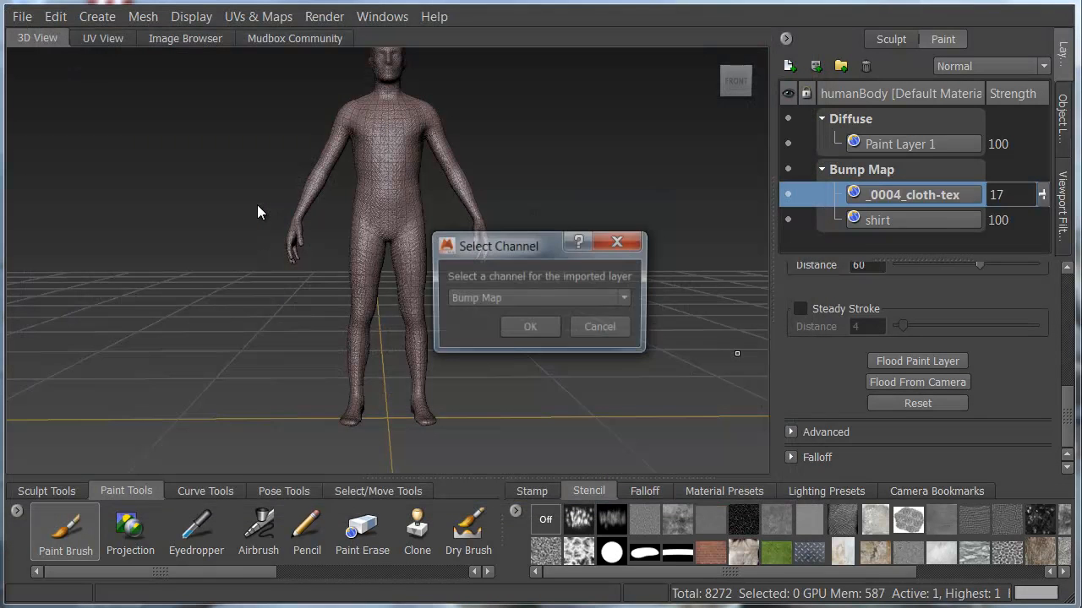
{"action": "left_click", "coordinate": [538, 299]}
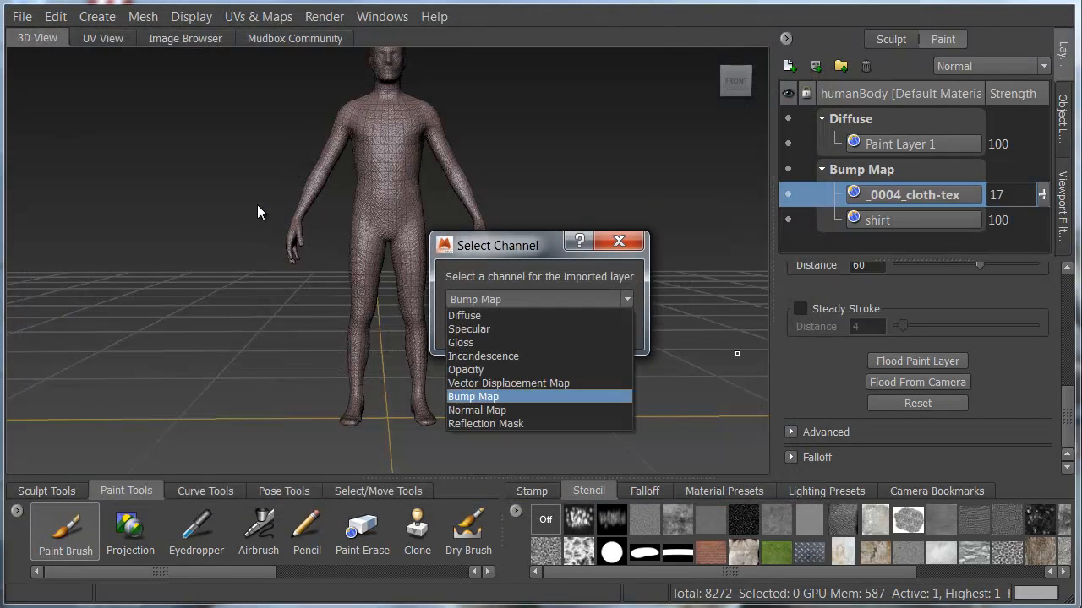
{"action": "left_click", "coordinate": [507, 397]}
{"action": "left_click", "coordinate": [530, 328]}
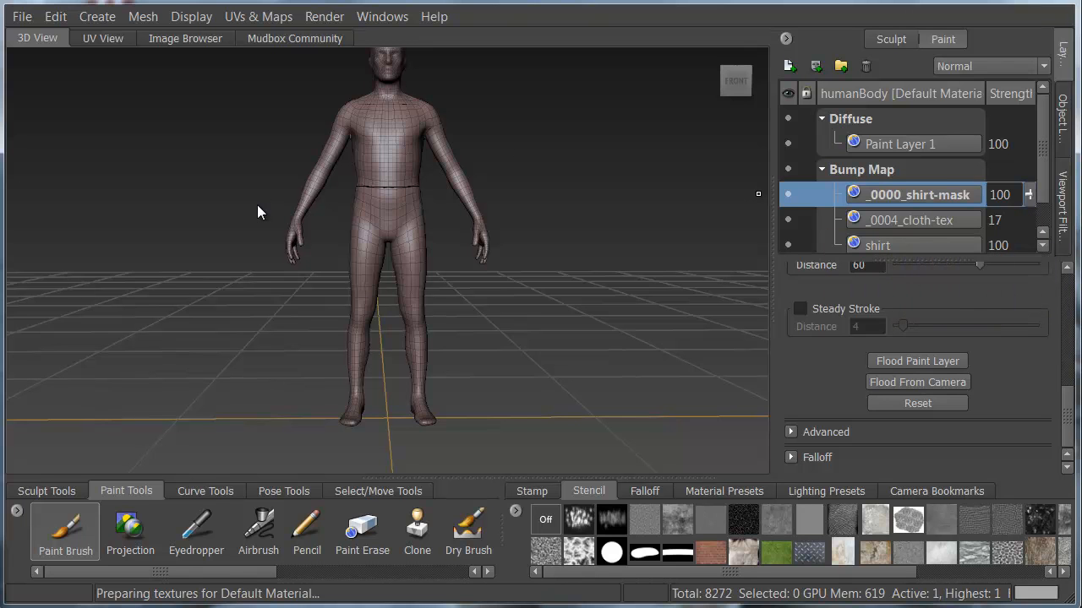
Delete the empty shirt layer and nest _0000_shirt-mask under _0004_cloth-tex as its layer mask.
{"action": "right_click", "coordinate": [912, 247]}
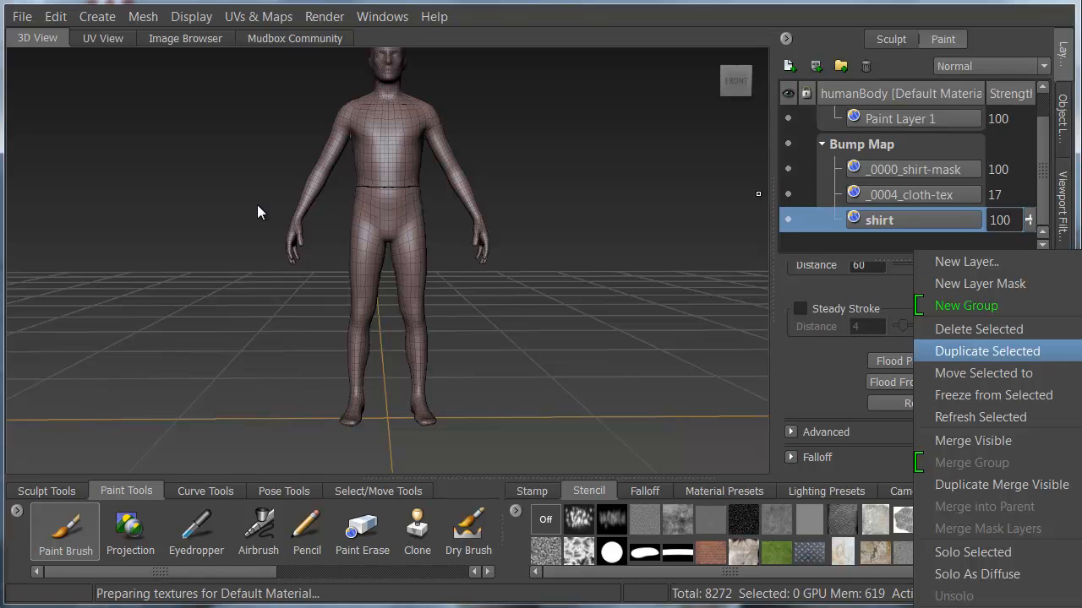
{"action": "left_click", "coordinate": [978, 328]}
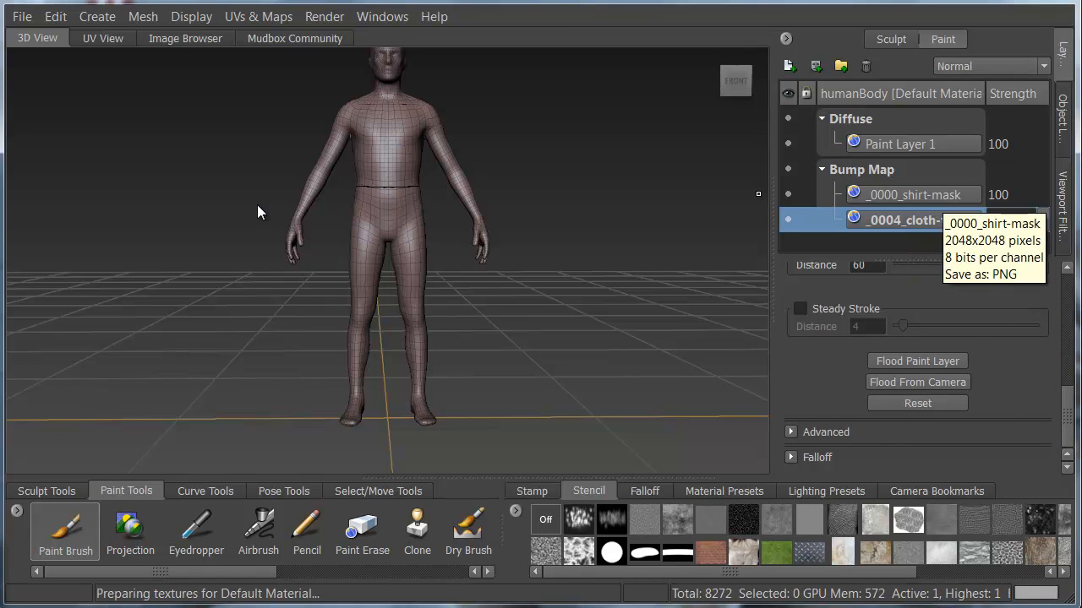
{"action": "left_click", "coordinate": [912, 196]}
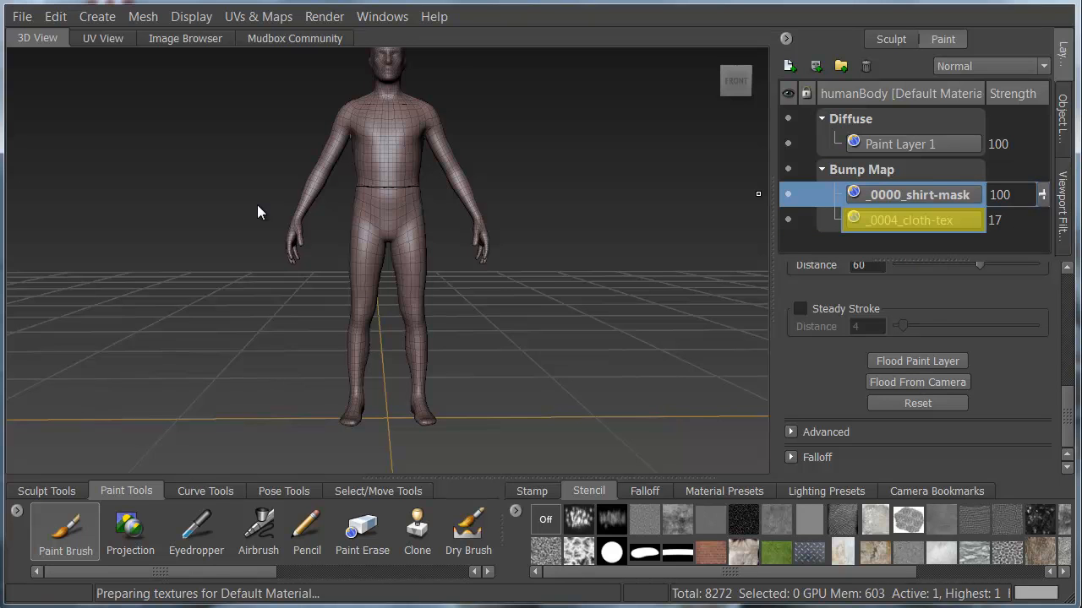
{"action": "left_click_drag", "start_coordinate": [917, 195], "coordinate": [913, 221]}
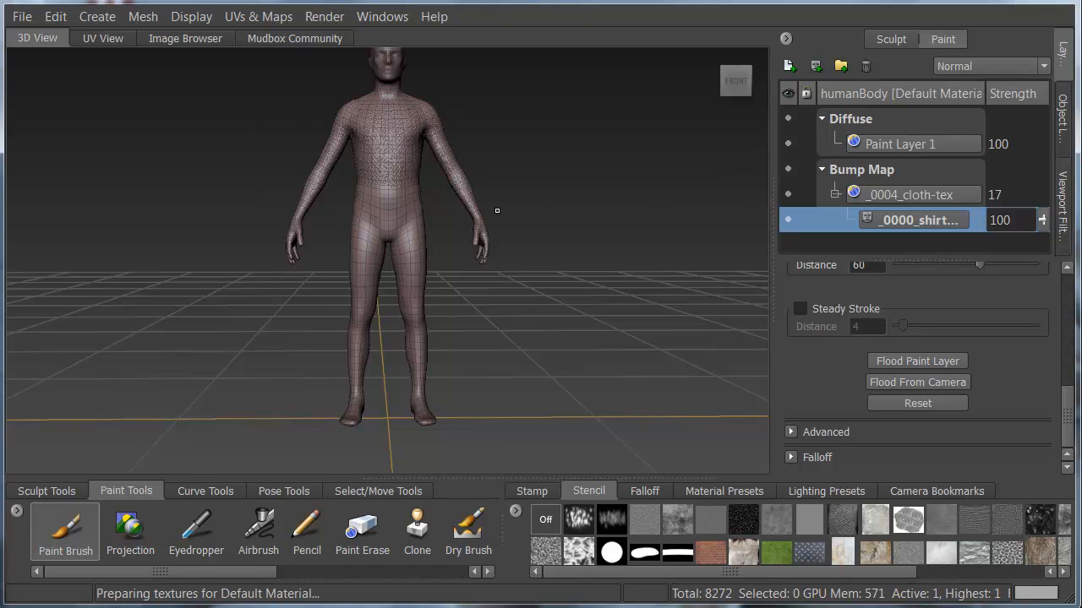
Paint a short black slit below the center of the neckline on the shirt mask, with brush size 1.04.
{"action": "right_click_drag", "start_coordinate": [374, 101], "coordinate": [520, 304], "text": "alt"}
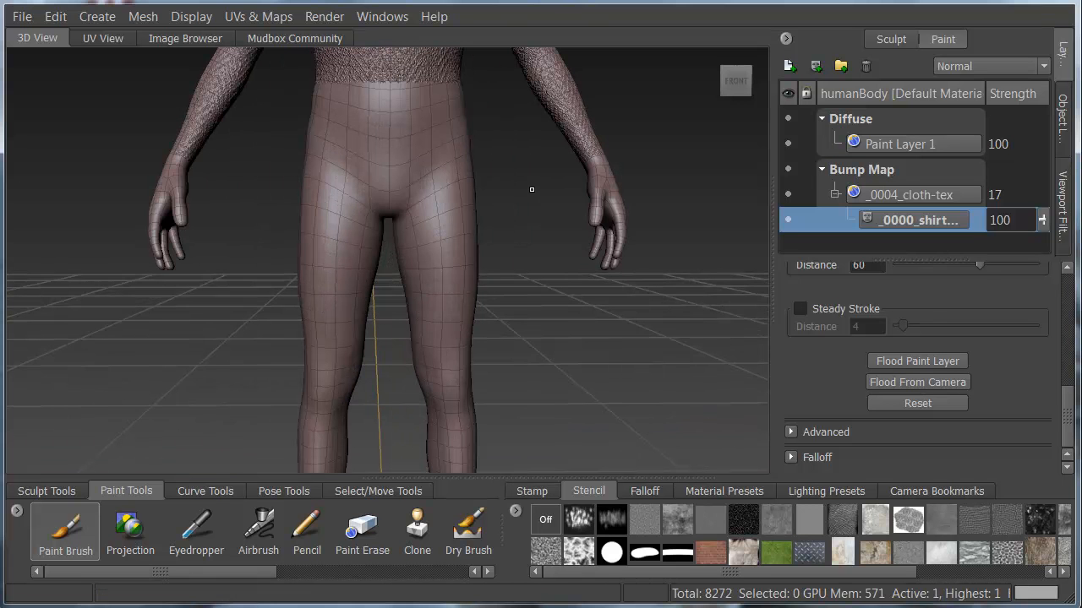
{"action": "middle_click_drag", "start_coordinate": [532, 189], "coordinate": [568, 479], "text": "alt"}
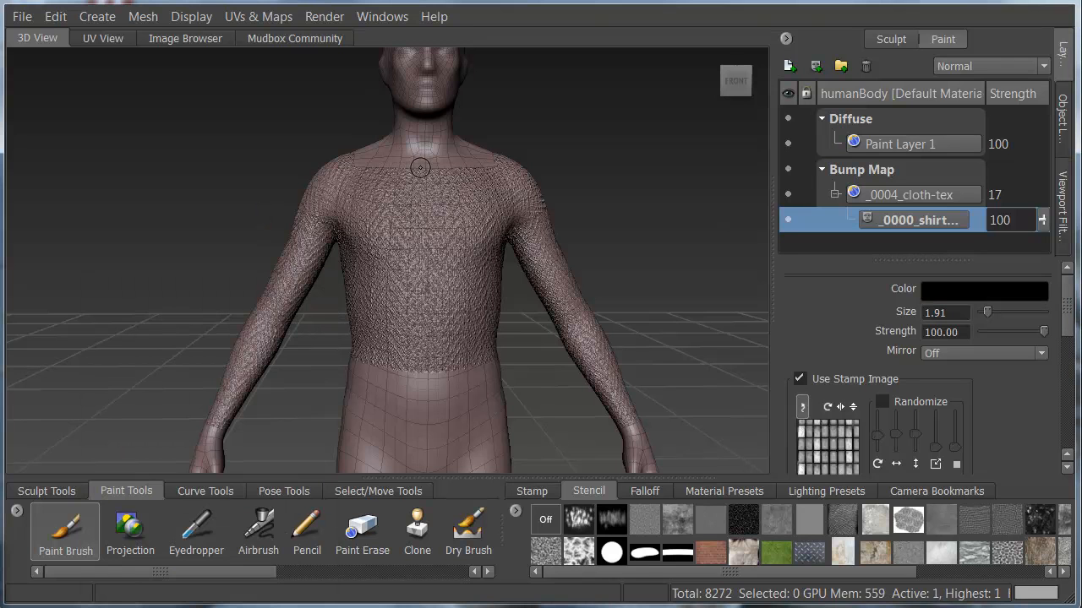
{"action": "key", "text": "b"}
{"action": "left_click_drag", "start_coordinate": [429, 169], "coordinate": [424, 175]}
Paint white details beside the neckline slit on the _0004_cloth-tex layer, using brush strengths of 56.80 and 100.
{"action": "left_click", "coordinate": [984, 291]}
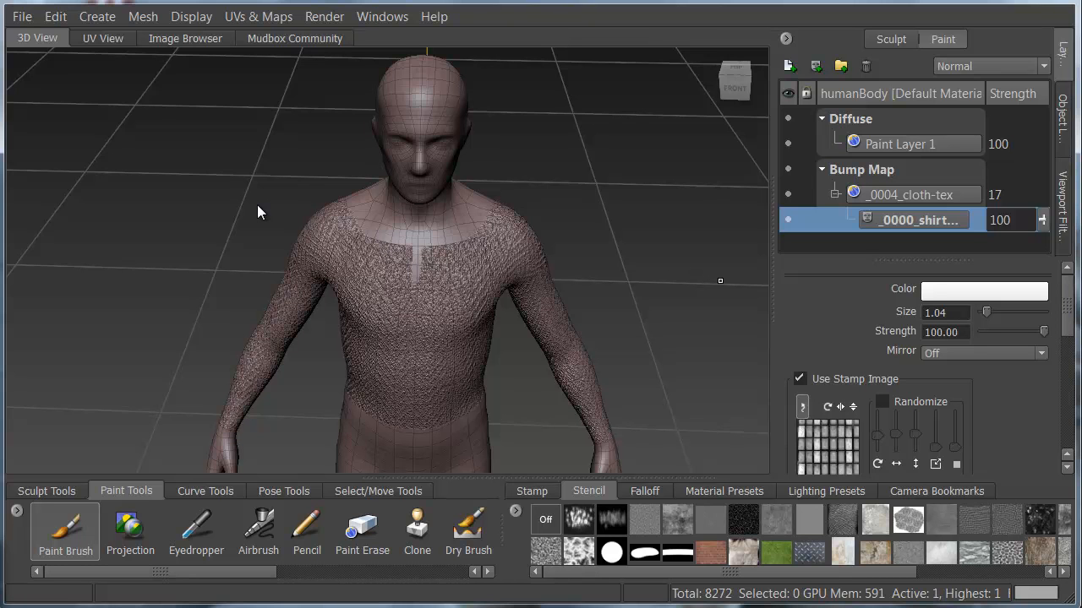
{"action": "left_click", "coordinate": [912, 194]}
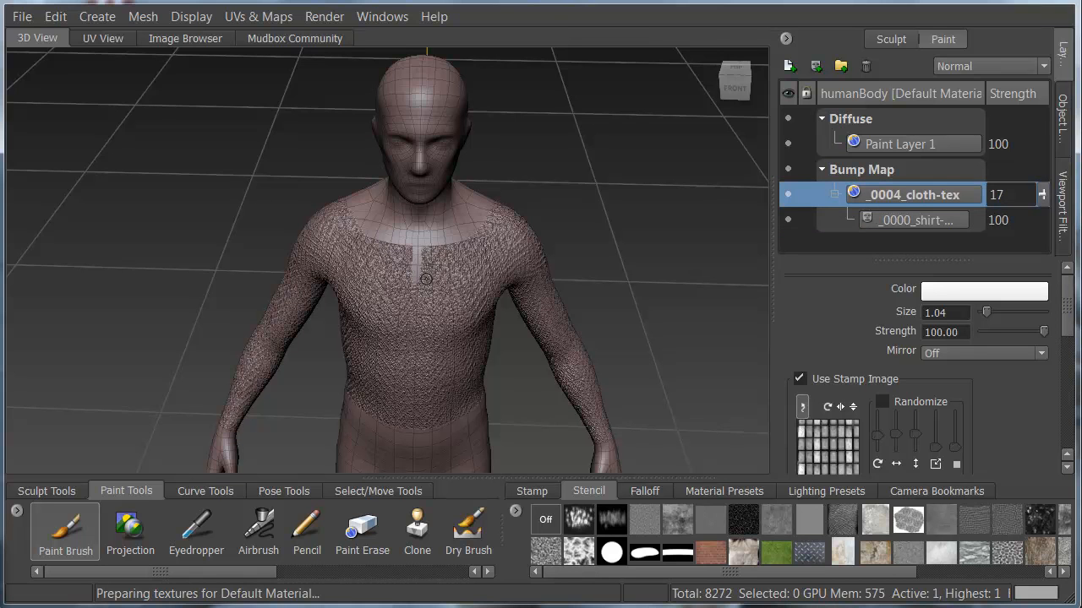
{"action": "left_click_drag", "start_coordinate": [1043, 331], "coordinate": [1017, 331]}
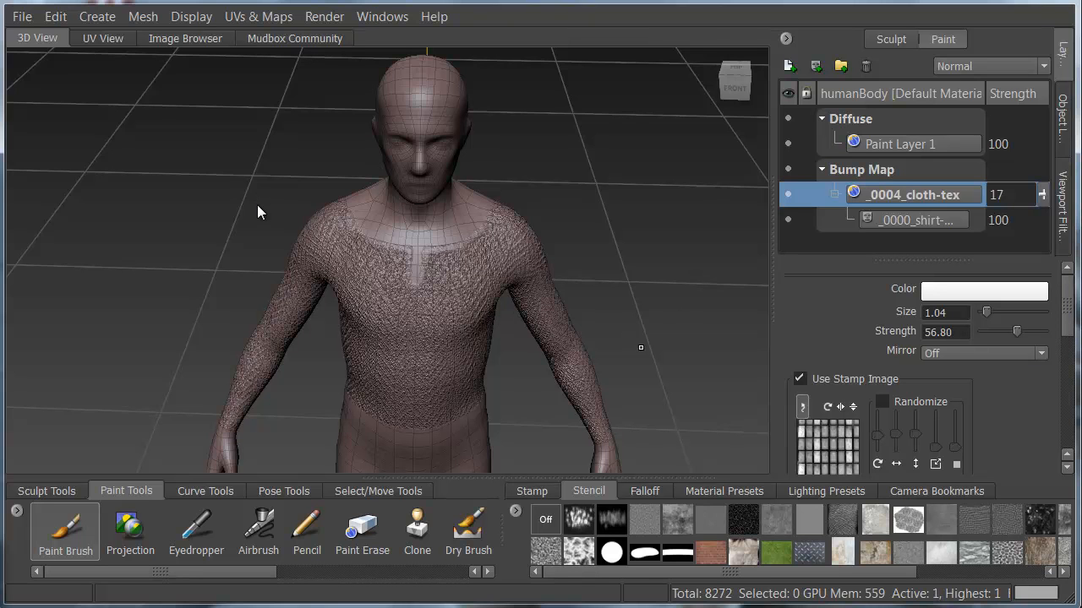
{"action": "left_click_drag", "start_coordinate": [1017, 332], "coordinate": [1044, 331]}
Duplicate the shirt mask and move the copy under Paint Layer 1 in the Diffuse channel as its mask.
{"action": "key", "text": "Down"}
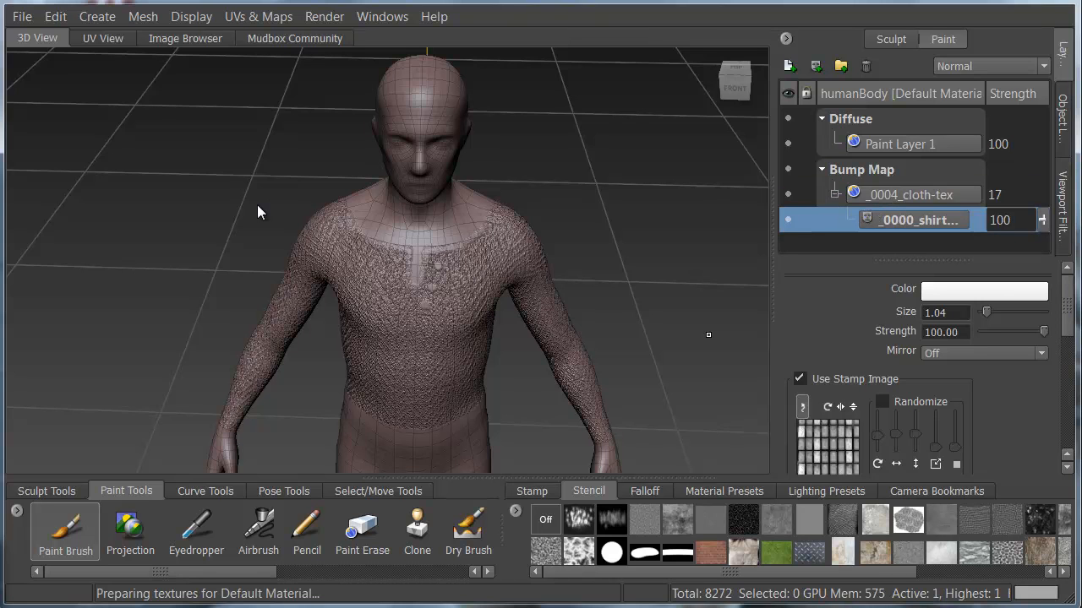
{"action": "right_click", "coordinate": [933, 224]}
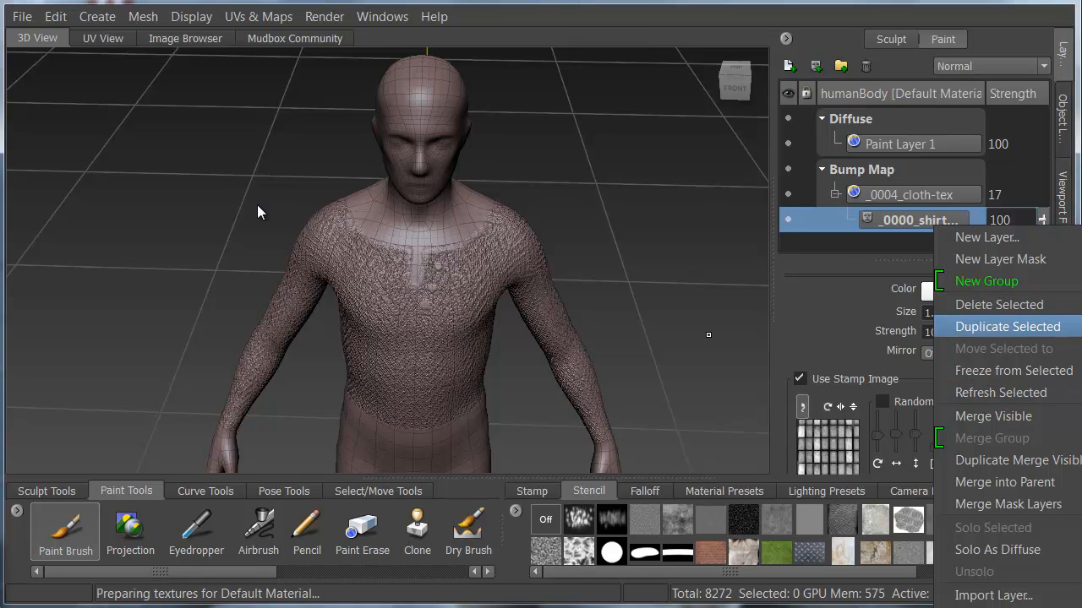
{"action": "left_click", "coordinate": [1007, 327]}
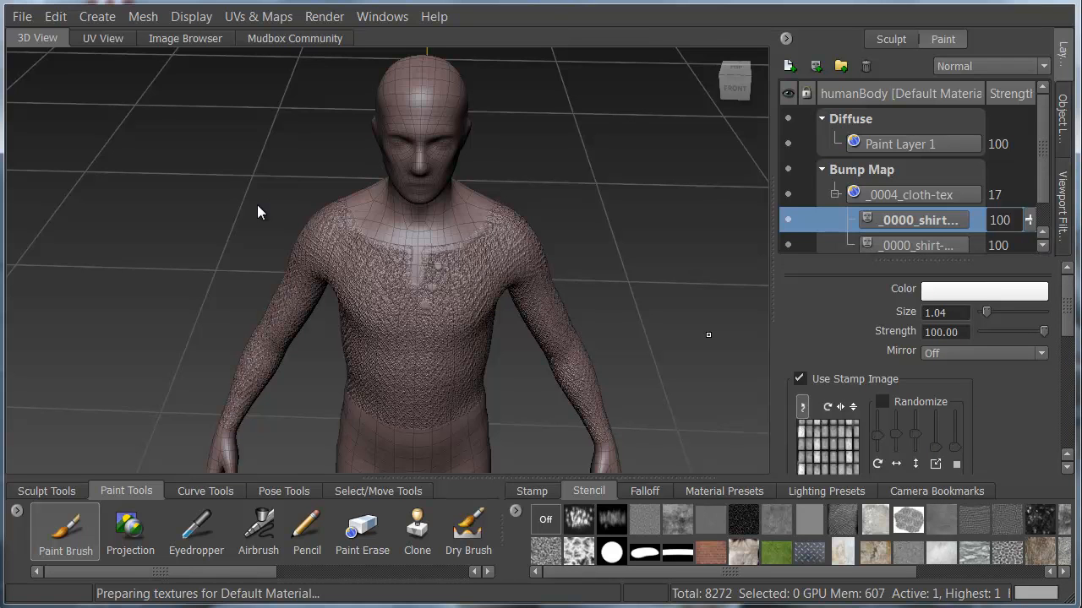
{"action": "left_click_drag", "start_coordinate": [915, 221], "coordinate": [915, 144]}
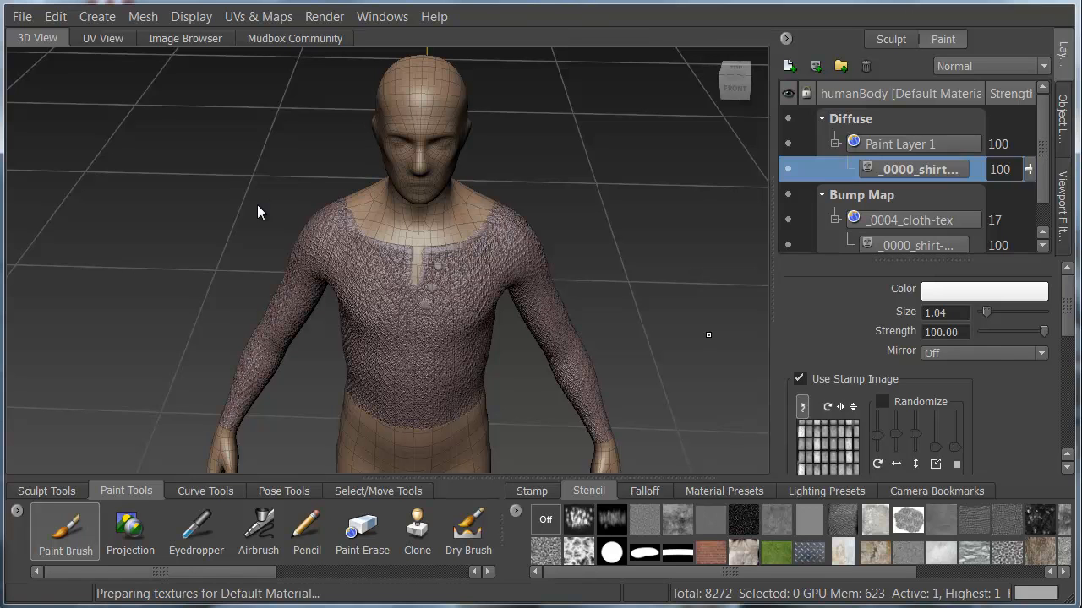
Create a 2048 paint layer named shirt in the Diffuse channel and nest the copied shirt mask under it.
{"action": "right_click", "coordinate": [932, 121]}
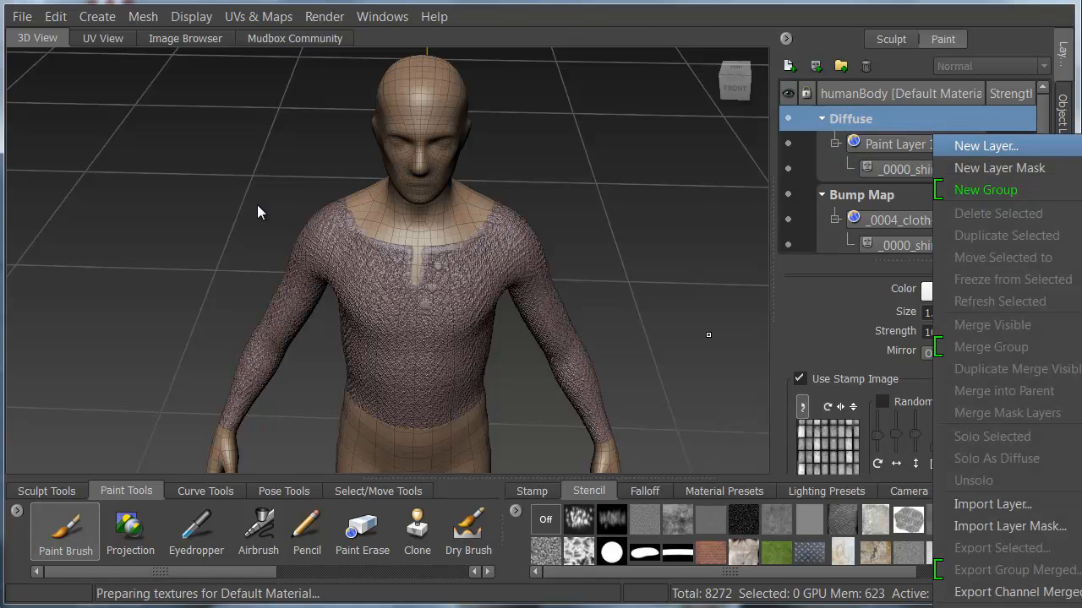
{"action": "left_click", "coordinate": [985, 147]}
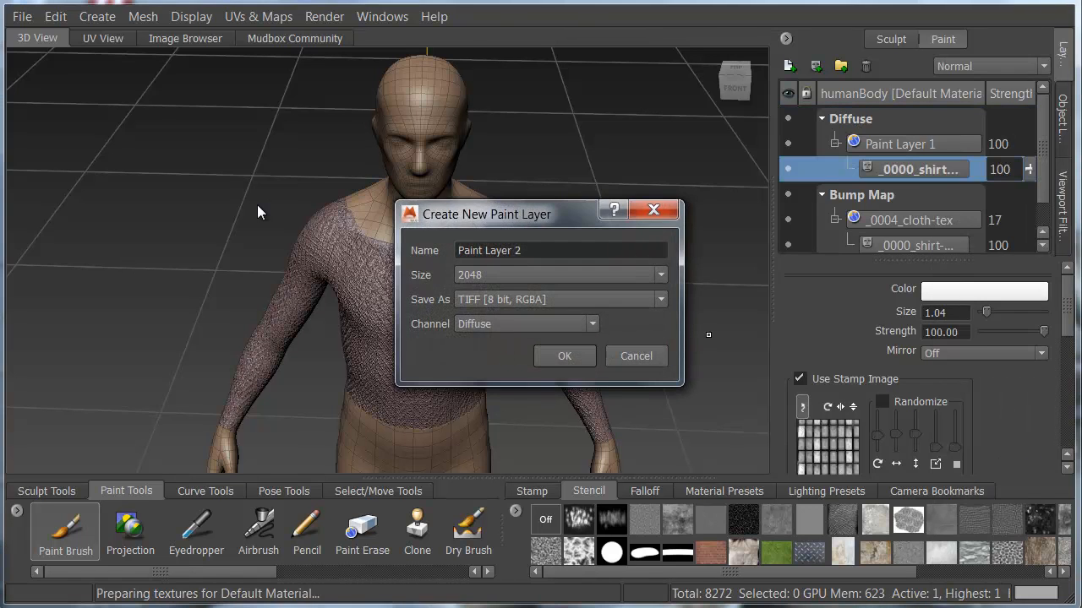
{"action": "left_click", "coordinate": [541, 251]}
{"action": "key", "text": "ctrl+a"}
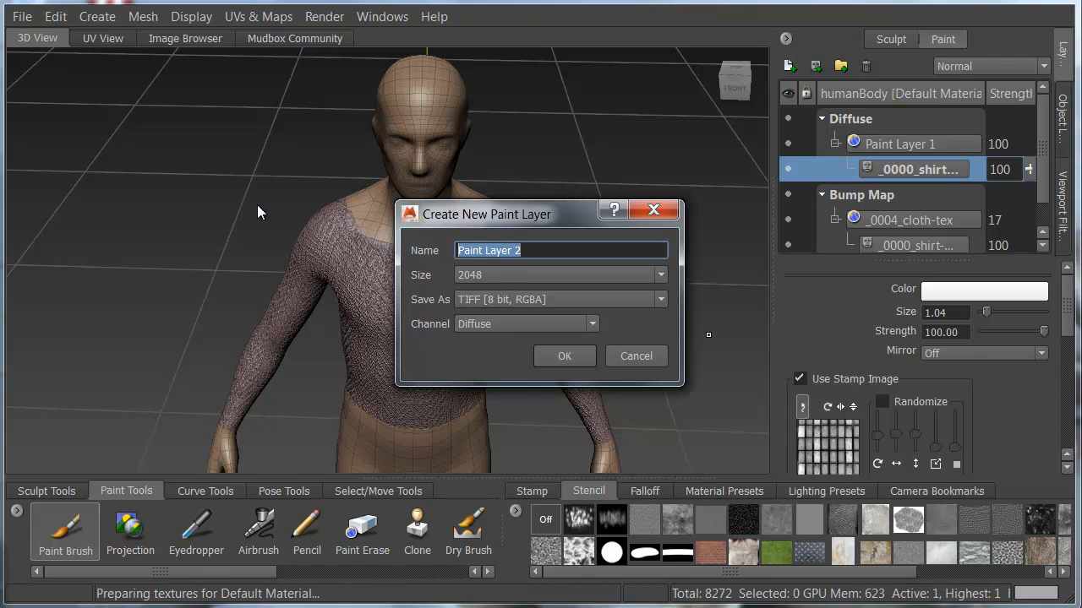
{"action": "type", "text": "shirt"}
{"action": "key", "text": "Return"}
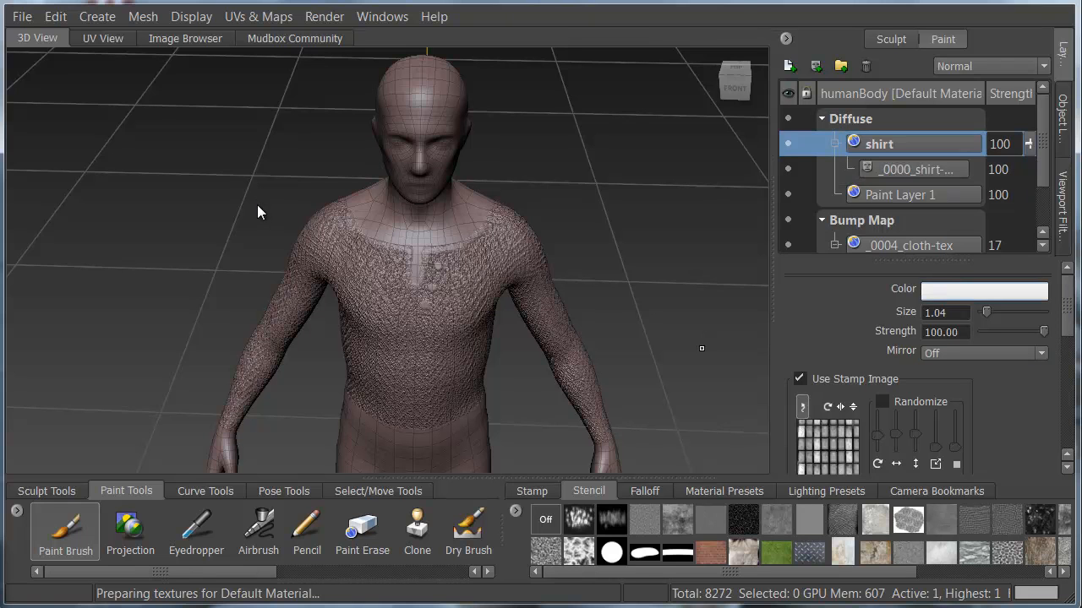
Choose a dark blue paint brush color and flood the shirt paint layer with it.
{"action": "left_click", "coordinate": [984, 291]}
{"action": "left_click", "coordinate": [154, 570]}
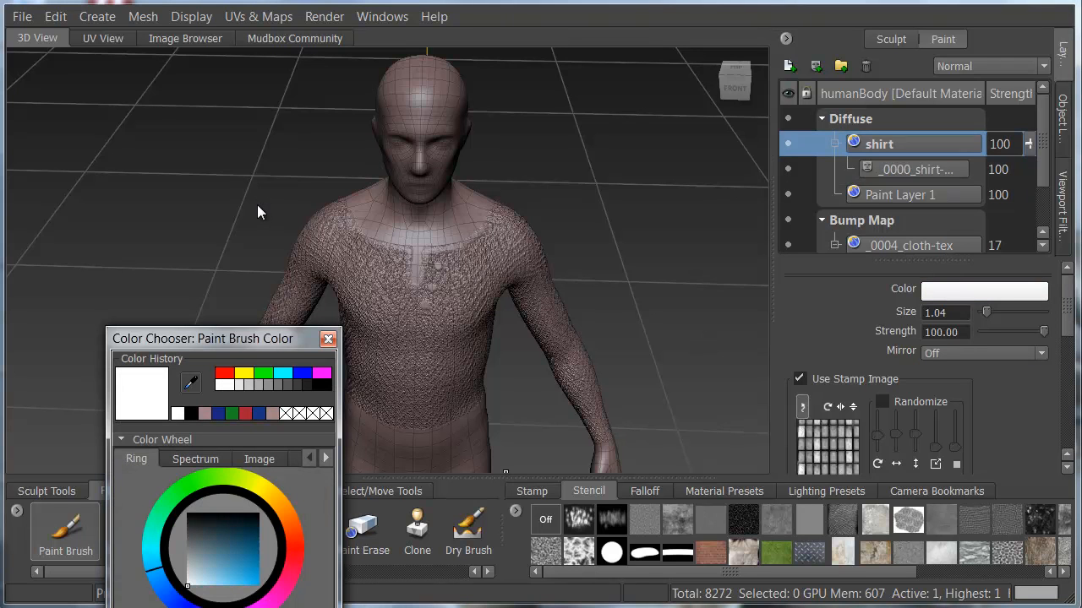
{"action": "left_click", "coordinate": [244, 552]}
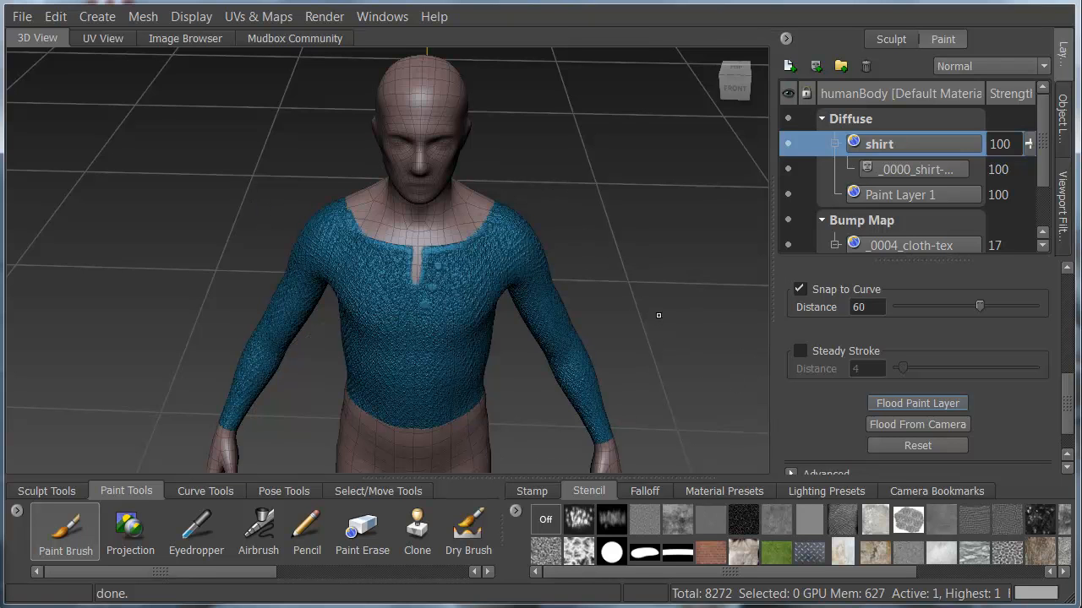
Paint light blue buttons beside the neckline slit on the shirt layer, with brush size 0.73 and strength 52.70.
{"action": "left_click_drag", "start_coordinate": [1067, 404], "coordinate": [1067, 341]}
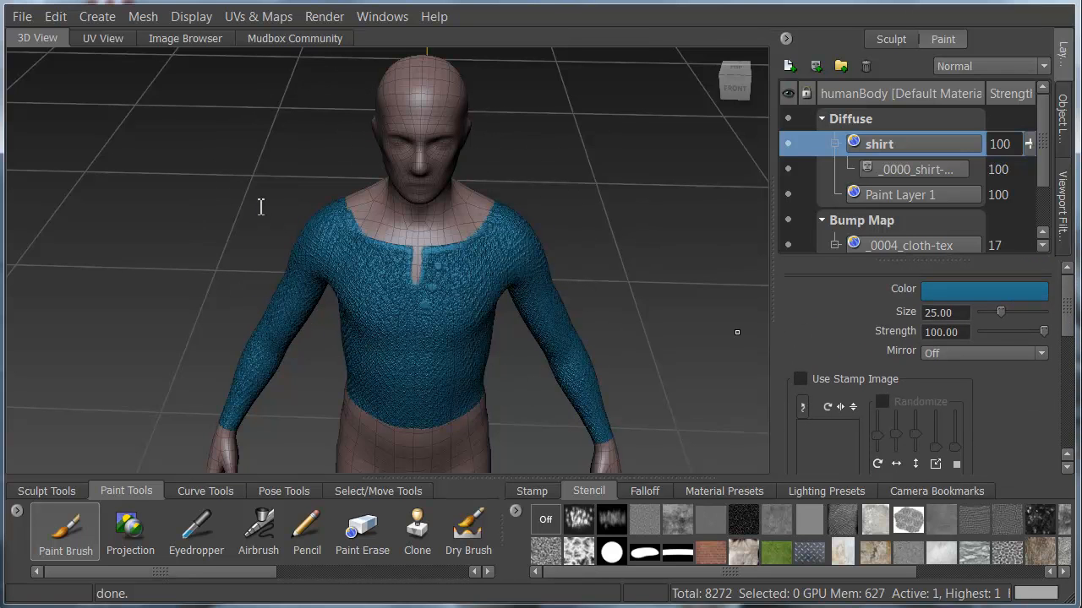
{"action": "left_click", "coordinate": [985, 292]}
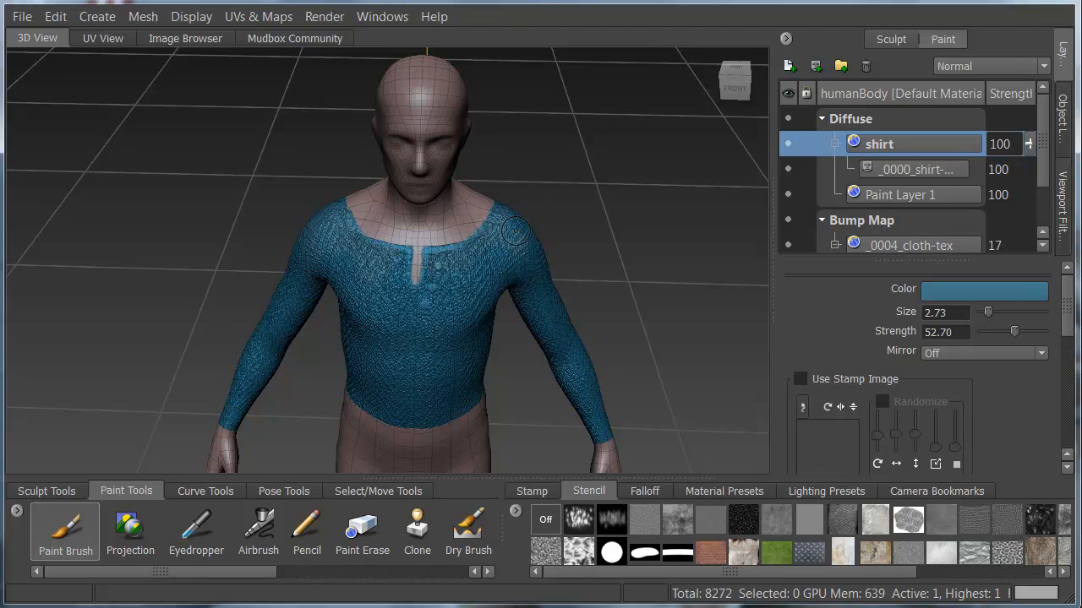
{"action": "left_click", "coordinate": [984, 291]}
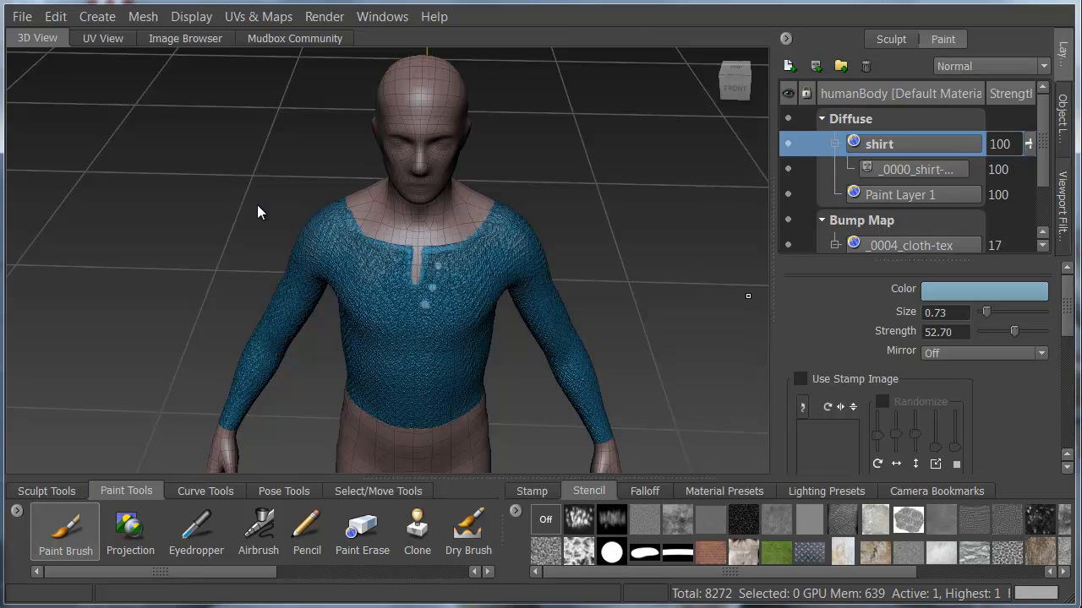
Choose the _0004_leather-tex.png image for import as a new paint layer.
{"action": "scroll", "coordinate": [915, 174], "scroll_direction": "down", "scroll_amount": 2}
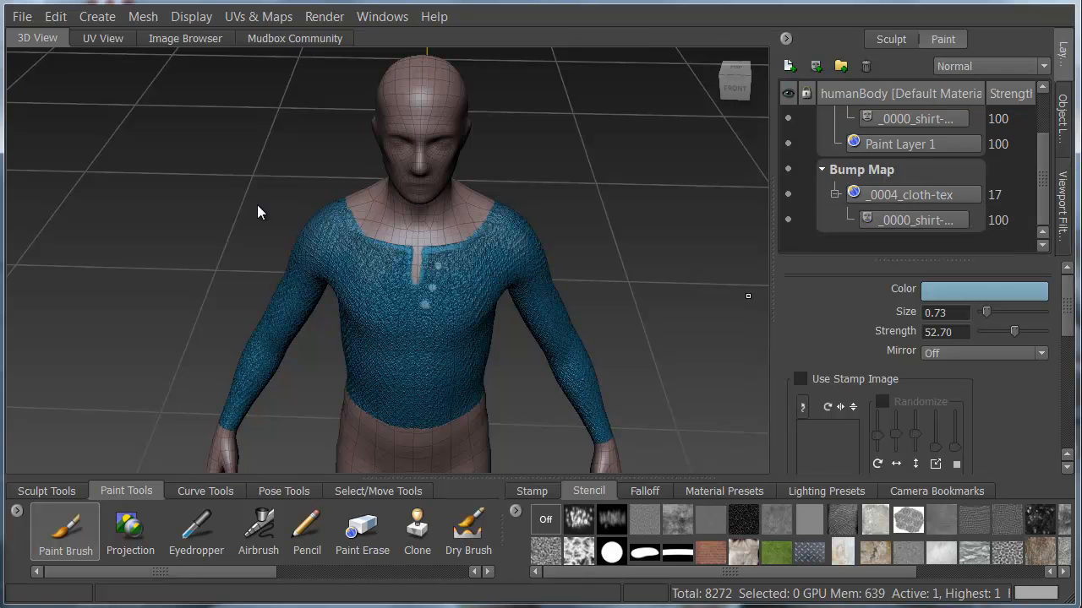
{"action": "right_click", "coordinate": [1007, 242]}
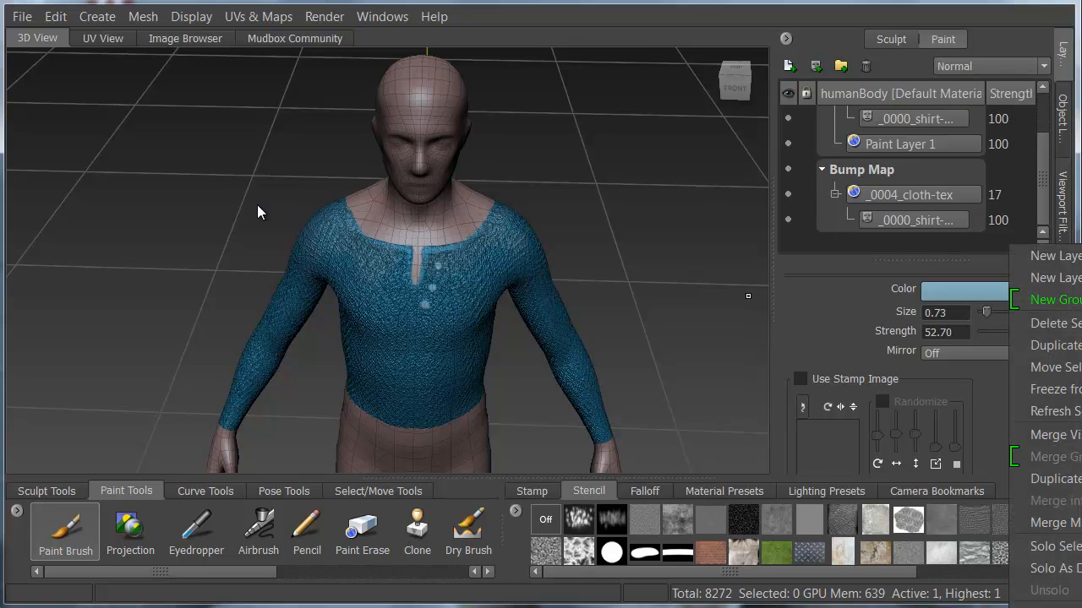
{"action": "left_click", "coordinate": [1041, 593]}
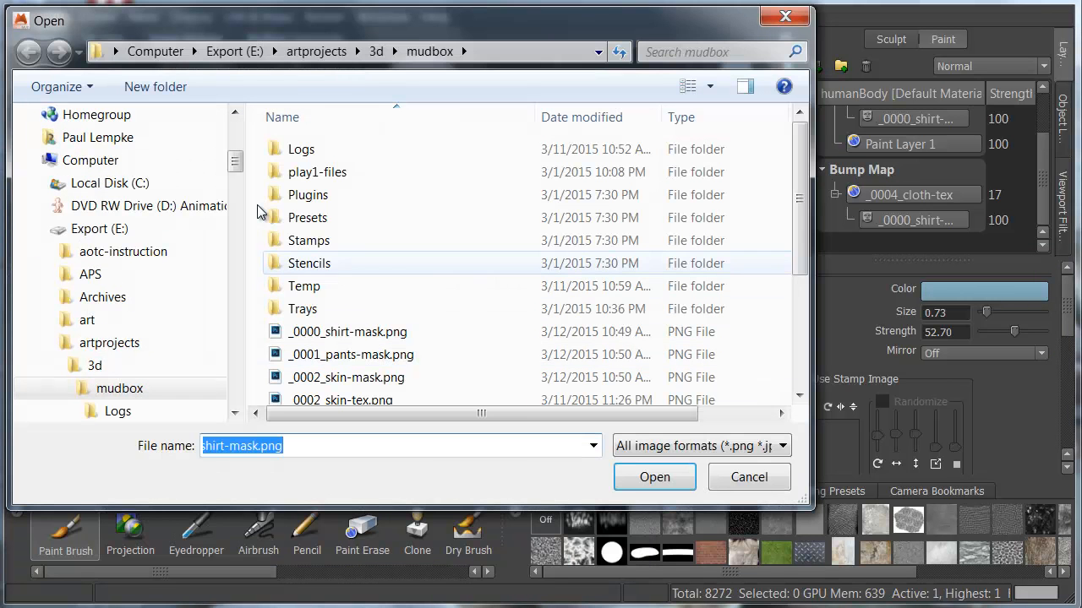
{"action": "scroll", "coordinate": [261, 213], "scroll_direction": "down", "scroll_amount": 1}
{"action": "scroll", "coordinate": [260, 213], "scroll_direction": "down", "scroll_amount": 1}
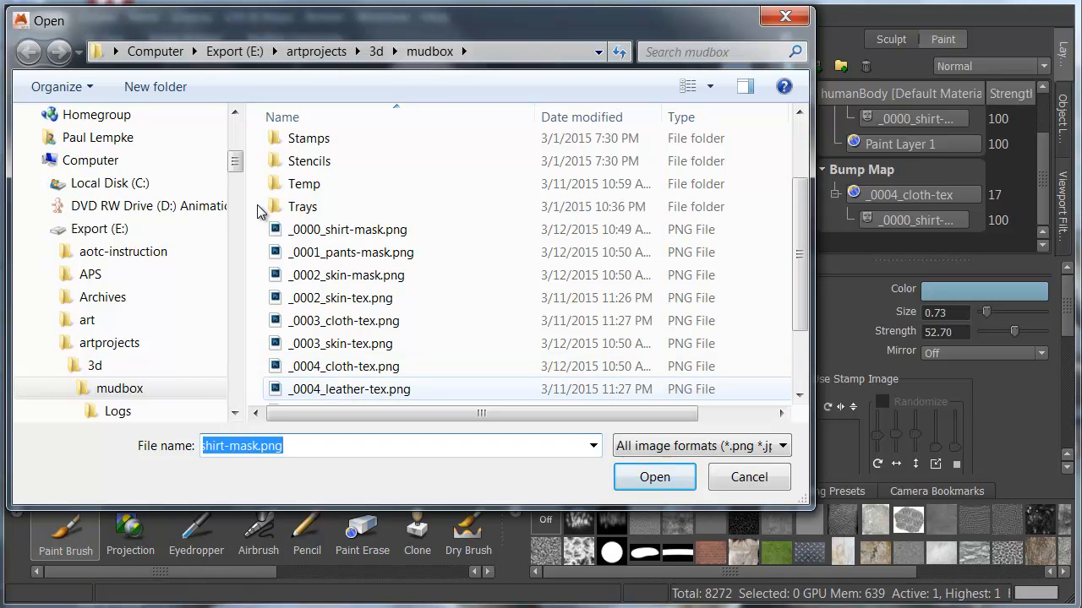
{"action": "left_click", "coordinate": [349, 390]}
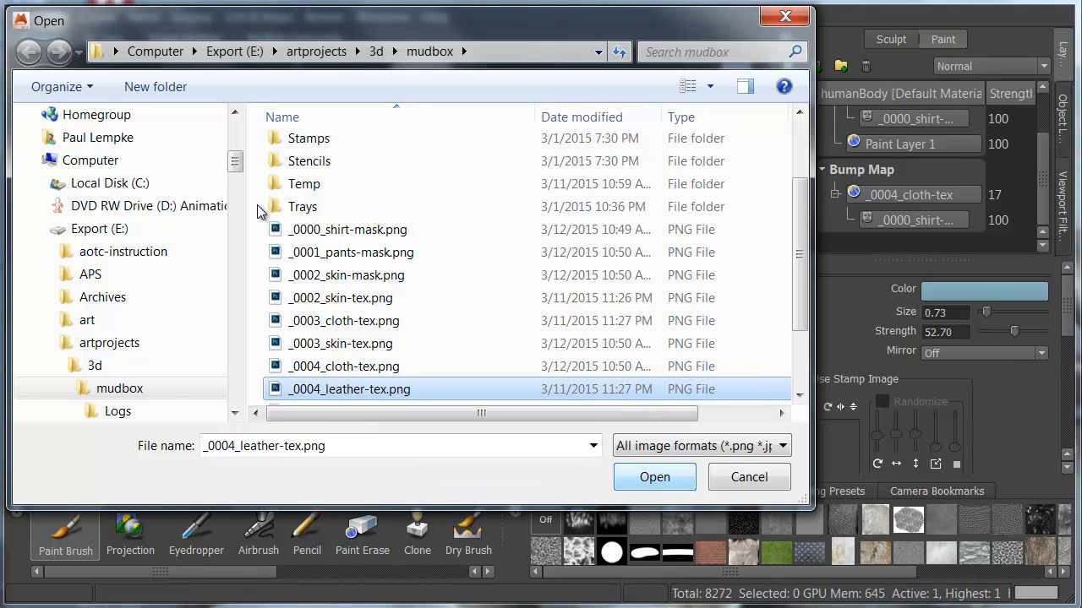
{"action": "key", "text": "Return"}
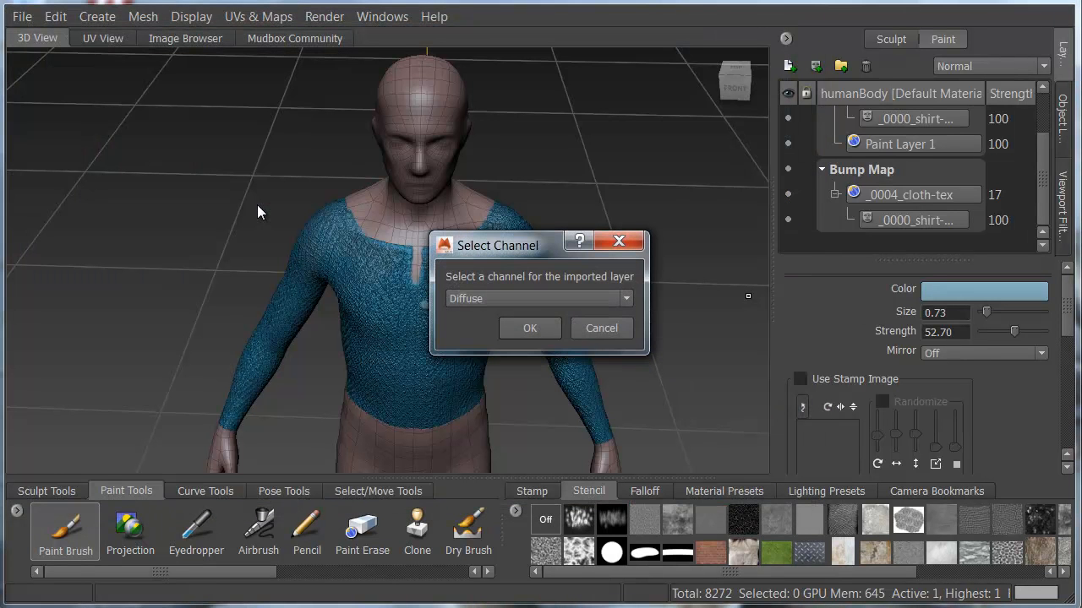
Import the leather texture into the Bump Map channel and set its layer strength to 21.
{"action": "key", "text": "space"}
{"action": "key", "text": "Down"}
{"action": "key", "text": "Down"}
{"action": "key", "text": "Down"}
{"action": "key", "text": "Down"}
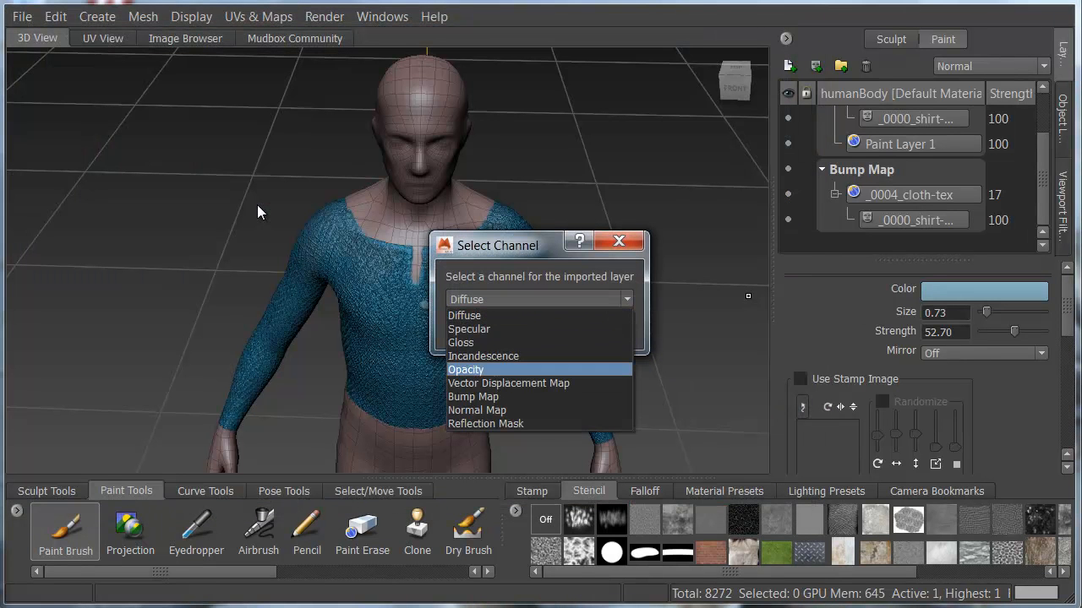
{"action": "key", "text": "Down"}
{"action": "key", "text": "Down"}
{"action": "key", "text": "Return"}
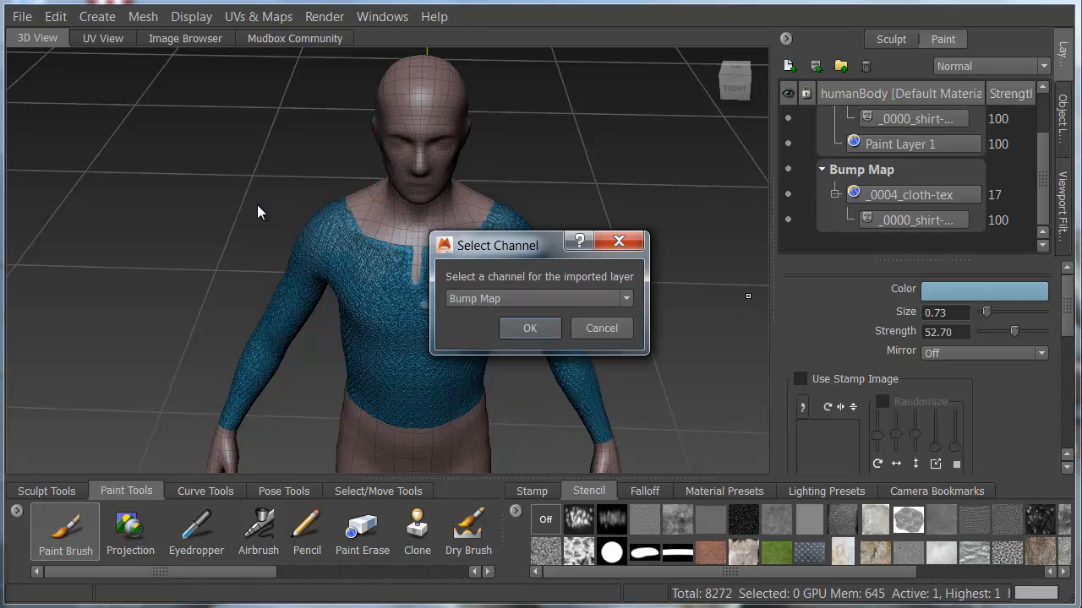
{"action": "key", "text": "Return"}
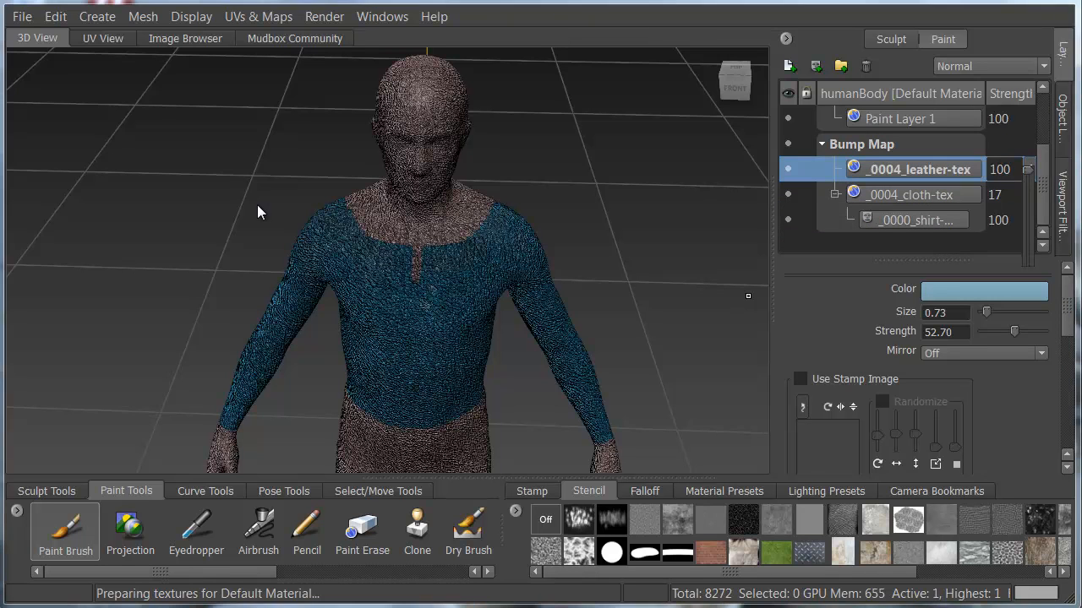
{"action": "left_click_drag", "start_coordinate": [1028, 177], "coordinate": [1027, 242]}
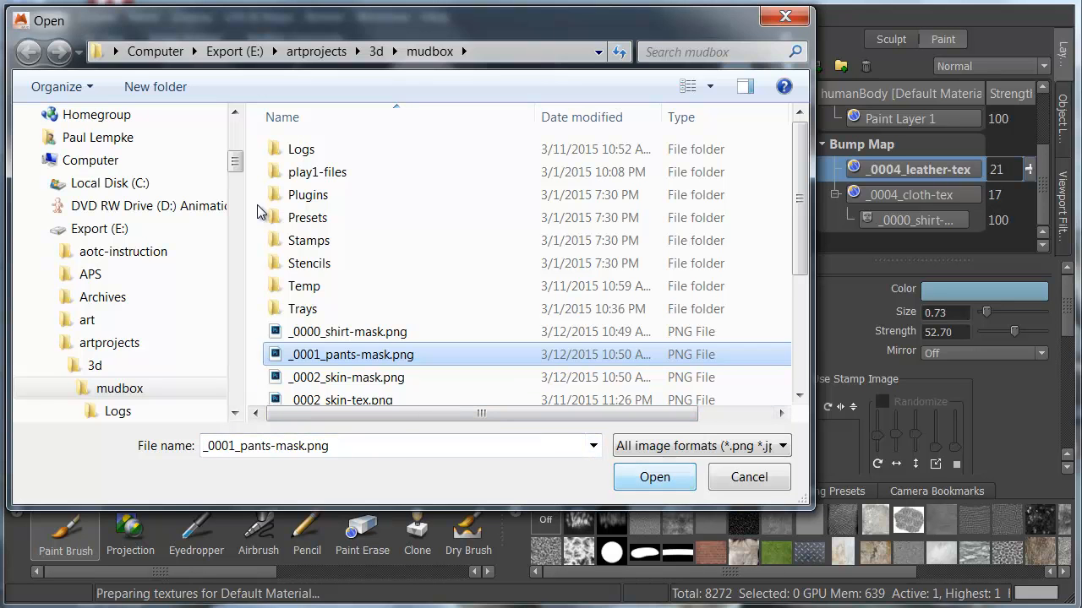
Import _0001_pants-mask.png into the Bump Map channel, nest it under _0004_leather-tex as its mask, and set the leather strength to 10.
{"action": "key", "text": "Return"}
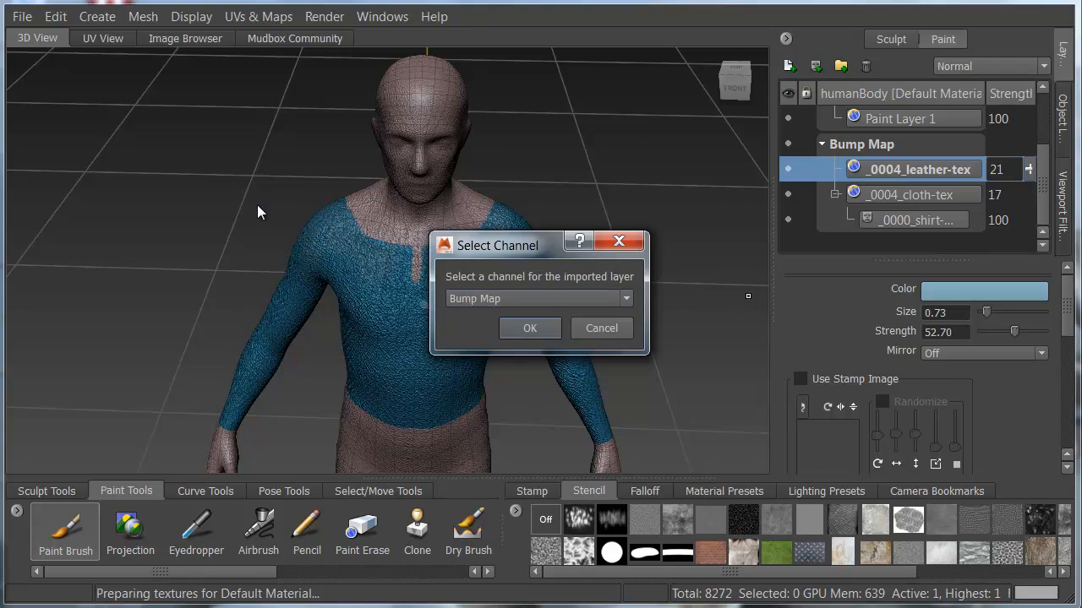
{"action": "key", "text": "Return"}
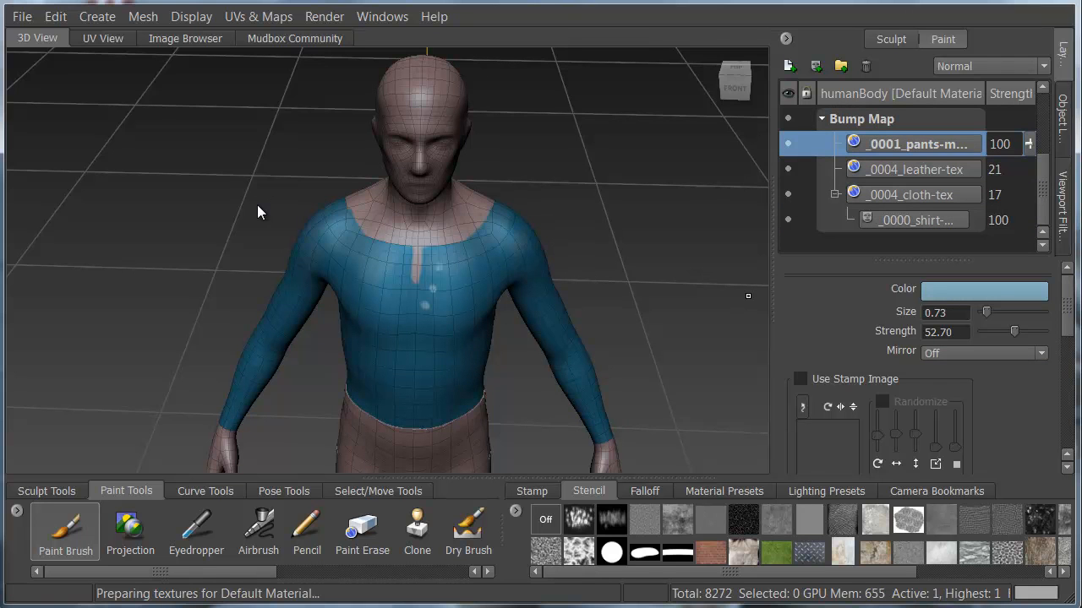
{"action": "left_click_drag", "start_coordinate": [915, 144], "coordinate": [915, 169]}
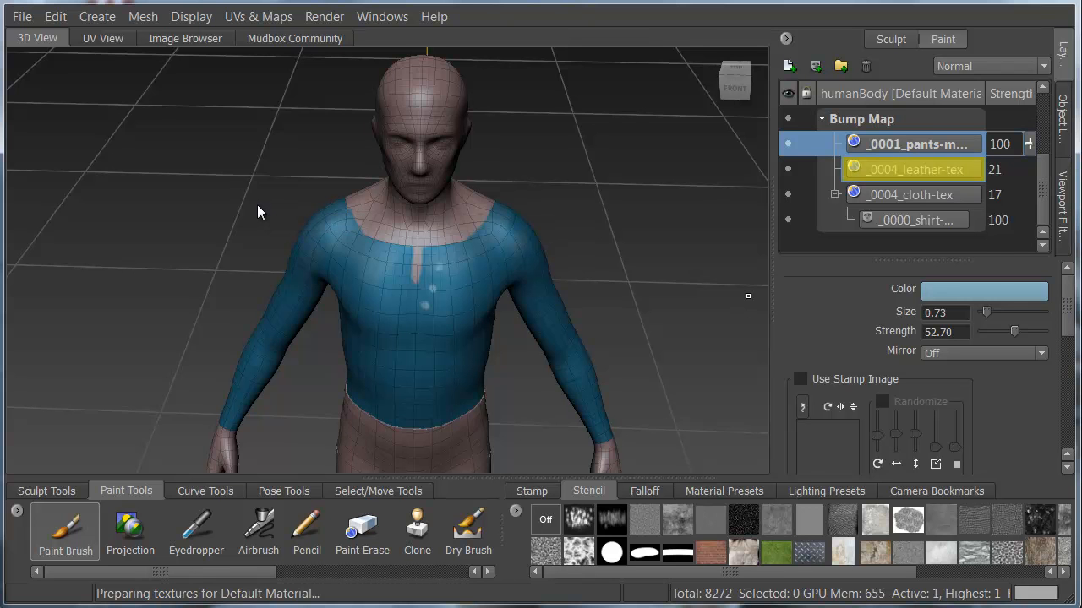
{"action": "left_click_drag", "start_coordinate": [748, 296], "coordinate": [684, 325], "text": "alt"}
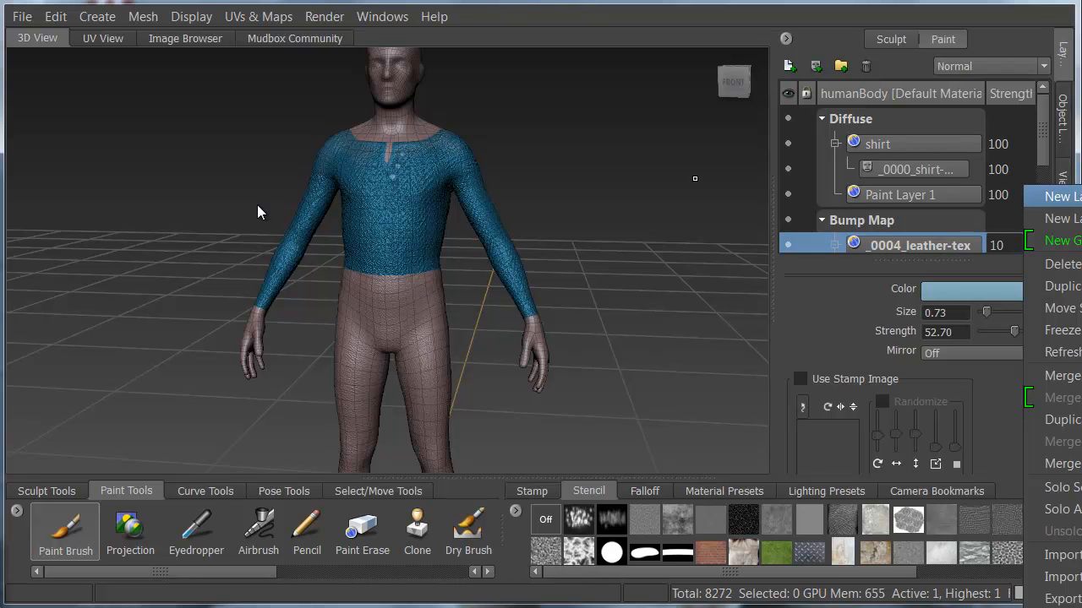
Create a 2048 paint layer in the Diffuse channel and rename it pants.
{"action": "left_click", "coordinate": [1062, 197]}
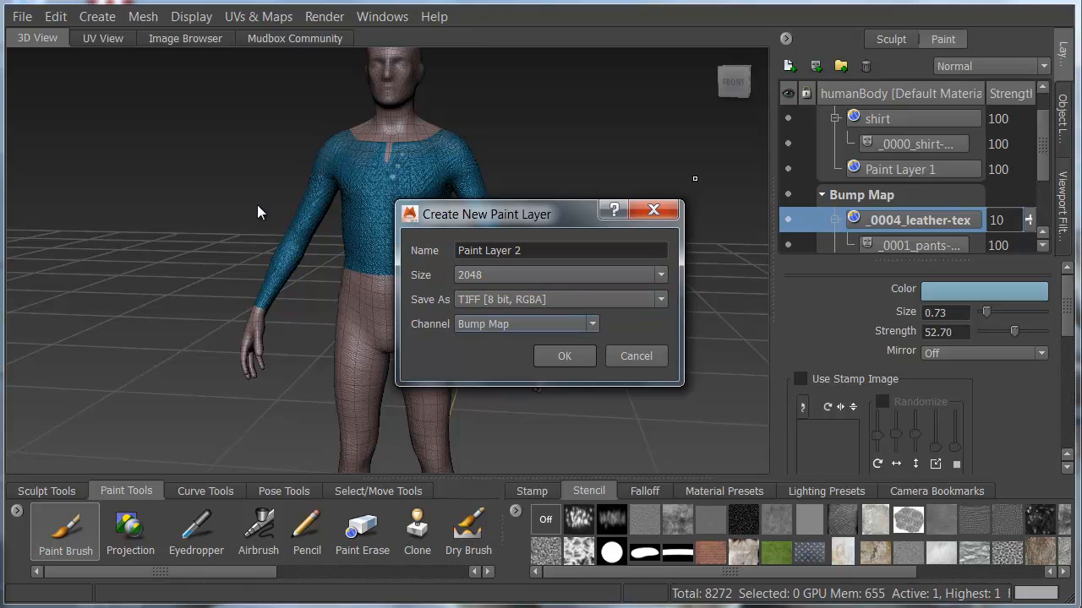
{"action": "left_click", "coordinate": [526, 325]}
{"action": "left_click", "coordinate": [516, 341]}
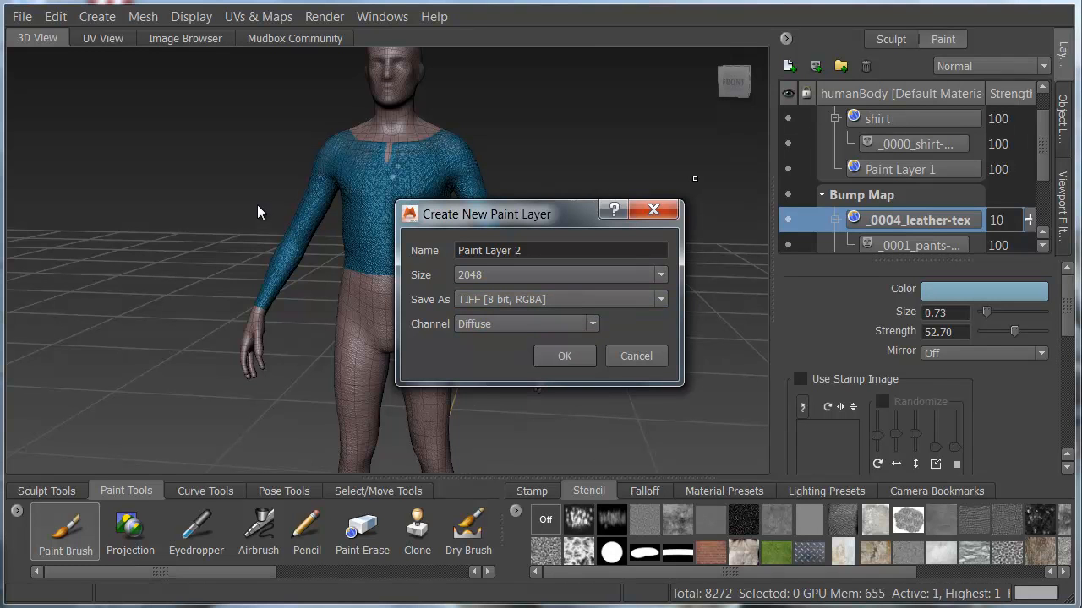
{"action": "left_click", "coordinate": [564, 355]}
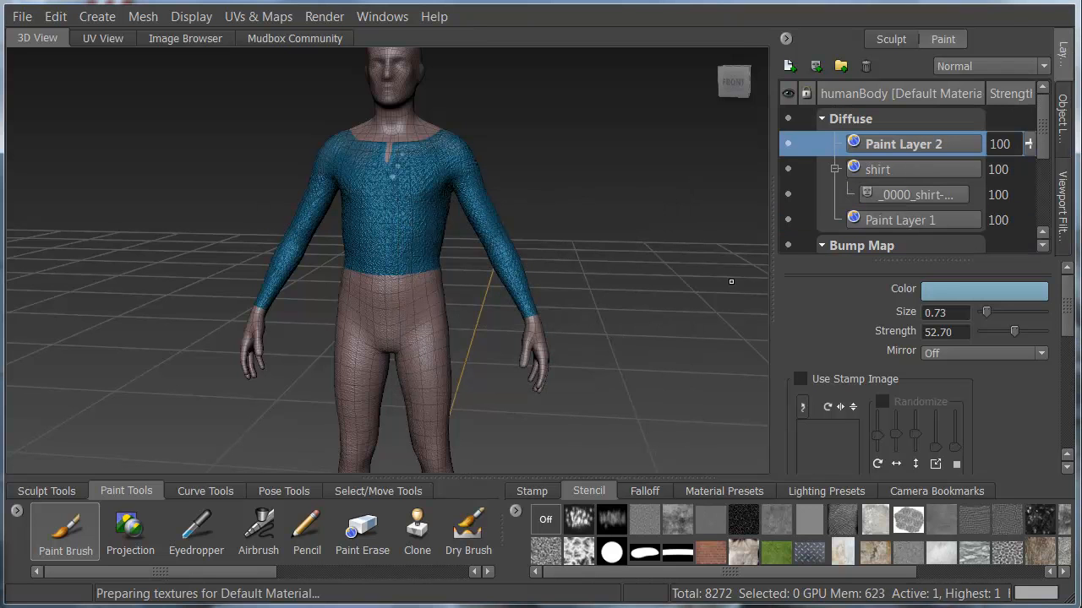
{"action": "right_click", "coordinate": [913, 145]}
{"action": "double_click", "coordinate": [913, 145]}
{"action": "left_click_drag", "start_coordinate": [950, 144], "coordinate": [870, 145]}
{"action": "type", "text": "pants"}
{"action": "key", "text": "Return"}
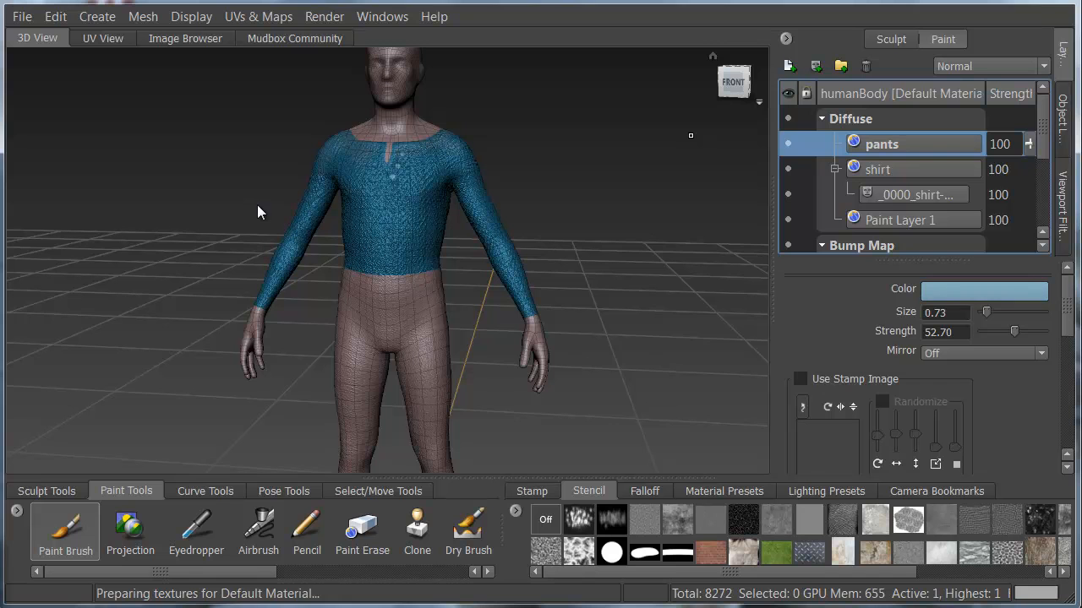
Set the paint brush color to black and flood the pants paint layer with it.
{"action": "left_click", "coordinate": [985, 291]}
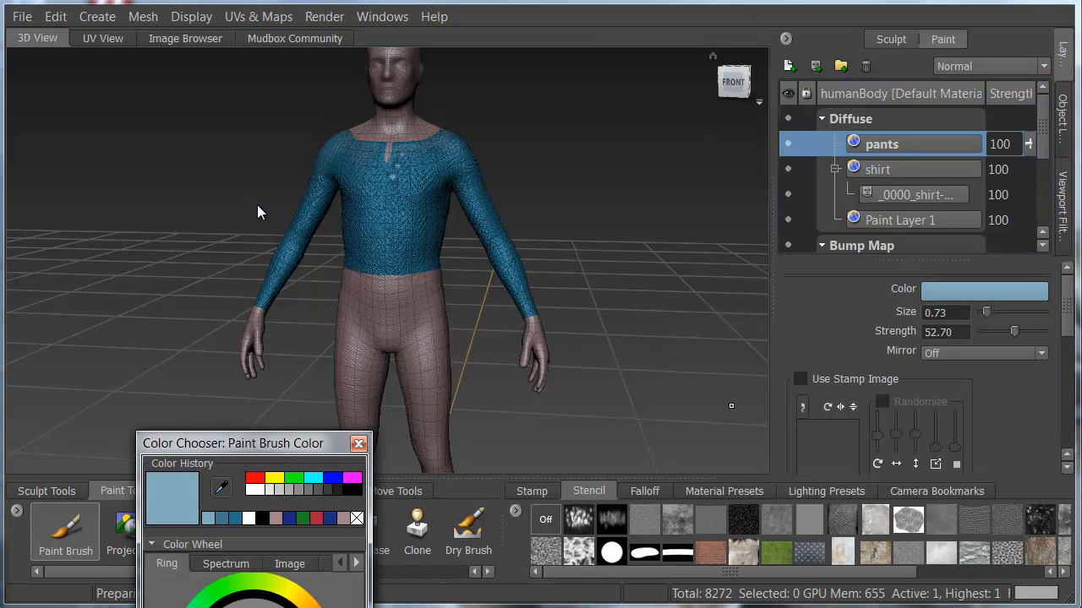
{"action": "left_click", "coordinate": [352, 490]}
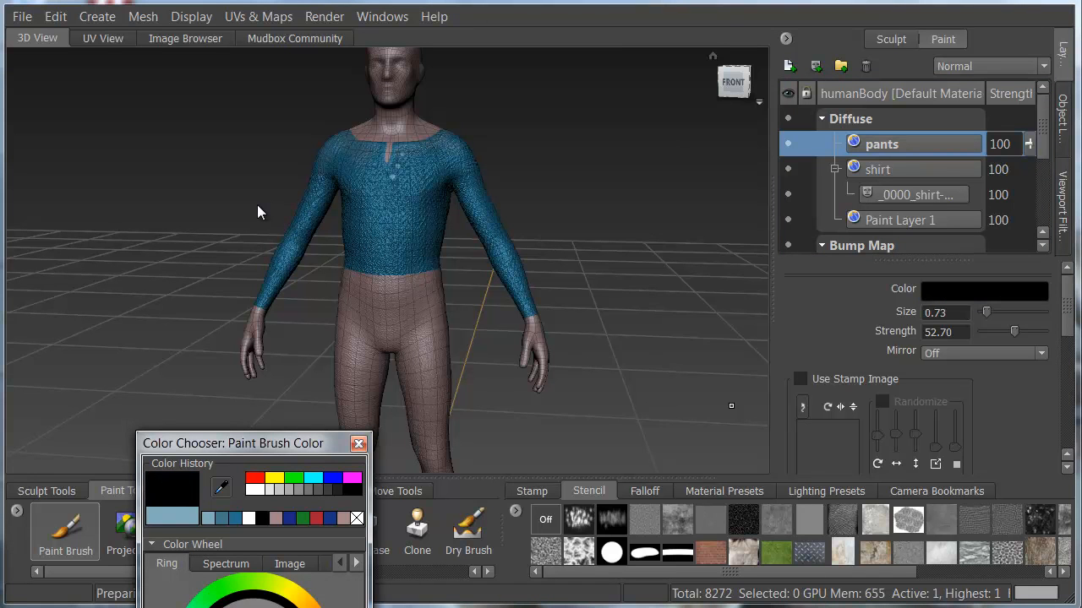
{"action": "left_click", "coordinate": [359, 444]}
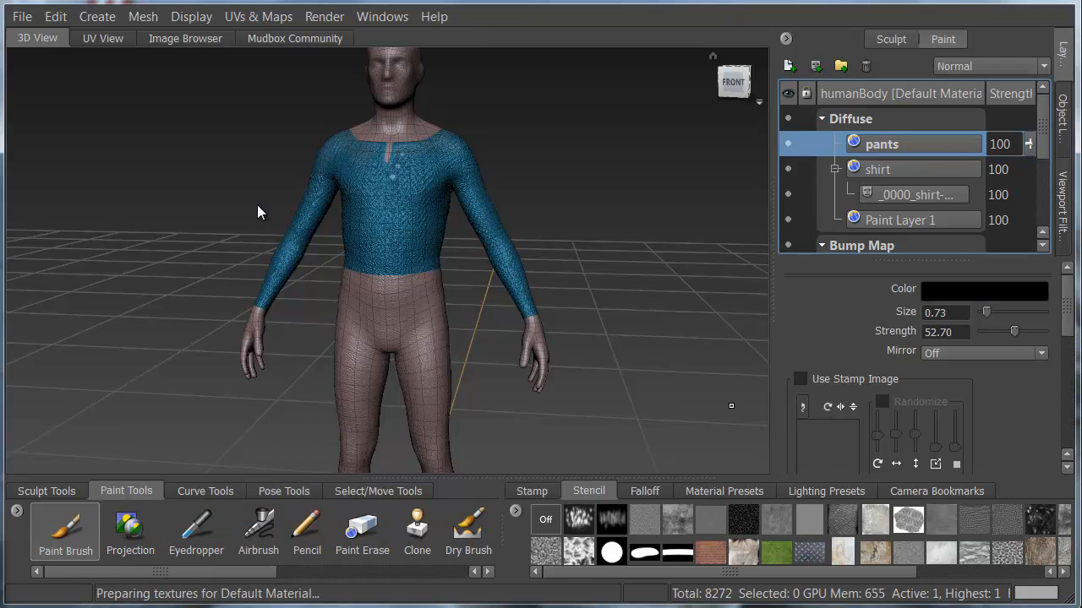
{"action": "scroll", "coordinate": [921, 368], "scroll_direction": "down", "scroll_amount": 5}
{"action": "left_click", "coordinate": [917, 380]}
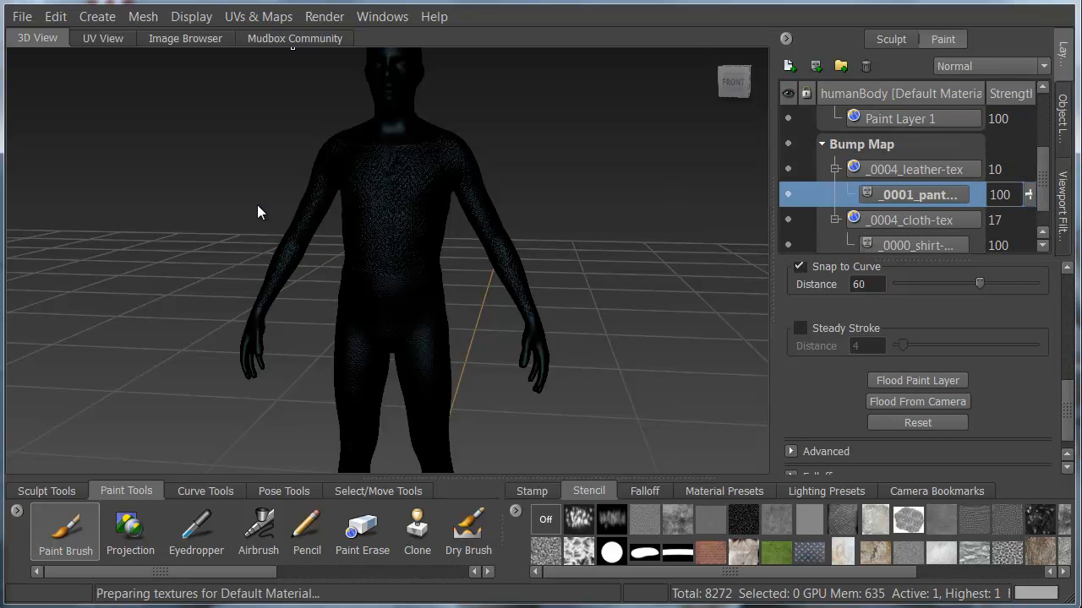
Duplicate the _0001_pants-mask under _0004_leather-tex and move one copy under the pants layer in the Diffuse channel.
{"action": "right_click", "coordinate": [954, 200]}
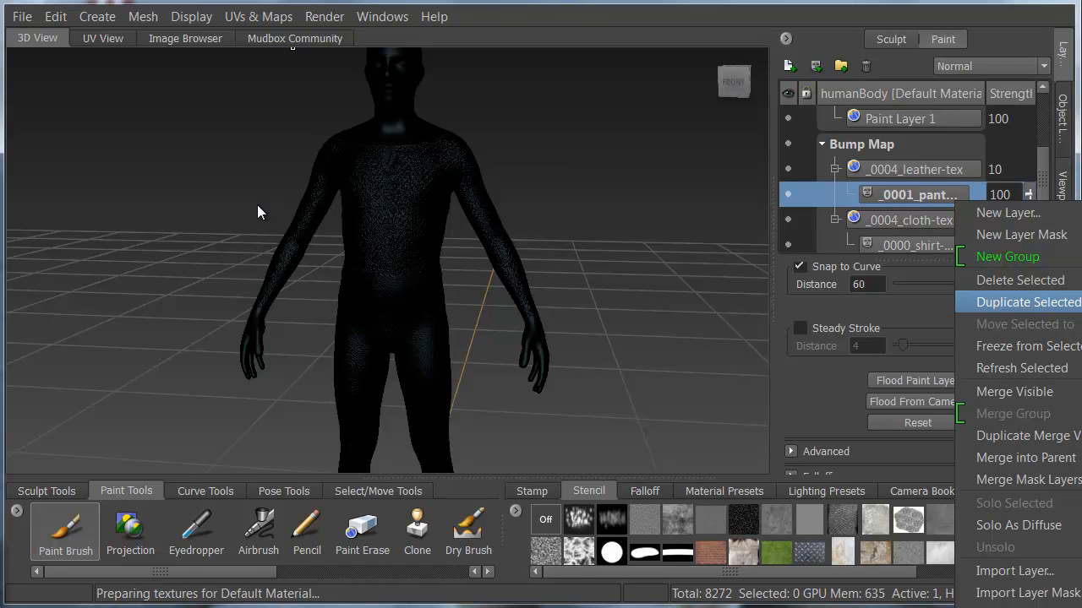
{"action": "left_click", "coordinate": [1027, 302]}
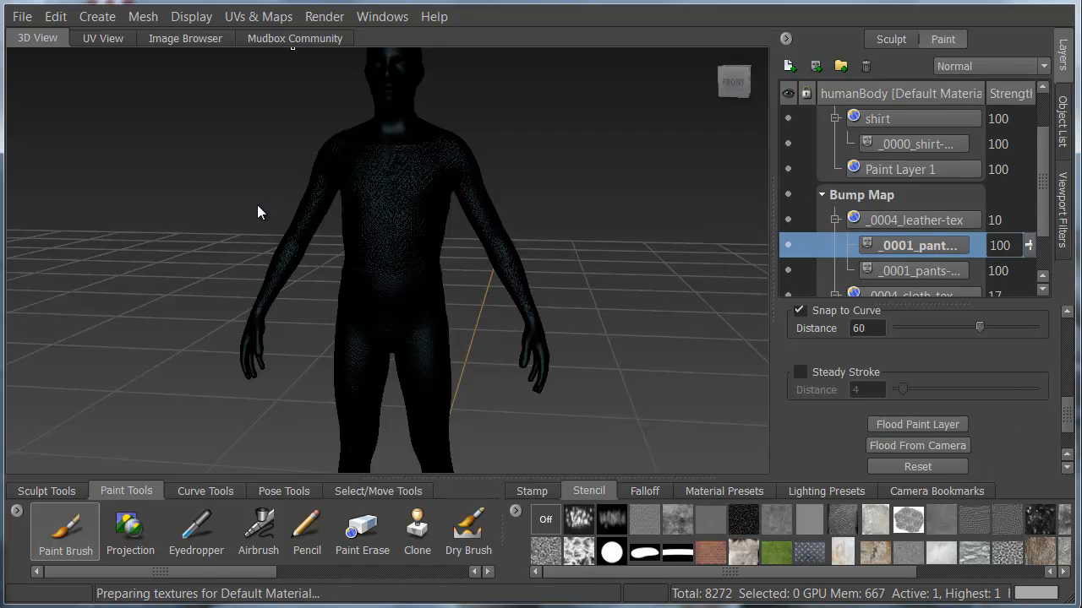
{"action": "left_click_drag", "start_coordinate": [917, 271], "coordinate": [913, 144]}
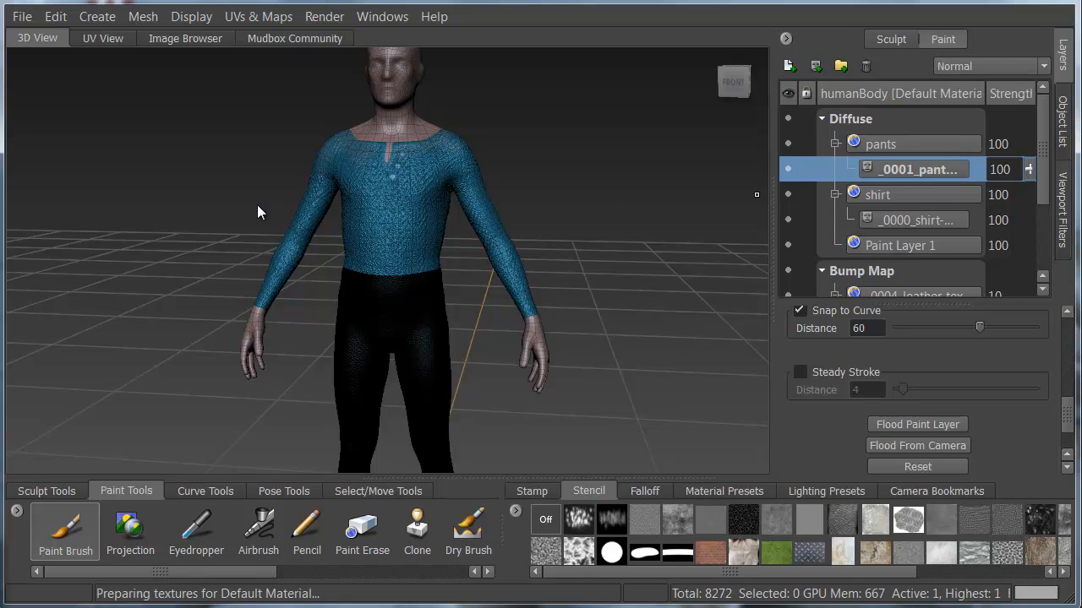
{"action": "scroll", "coordinate": [914, 196], "scroll_direction": "down", "scroll_amount": 3}
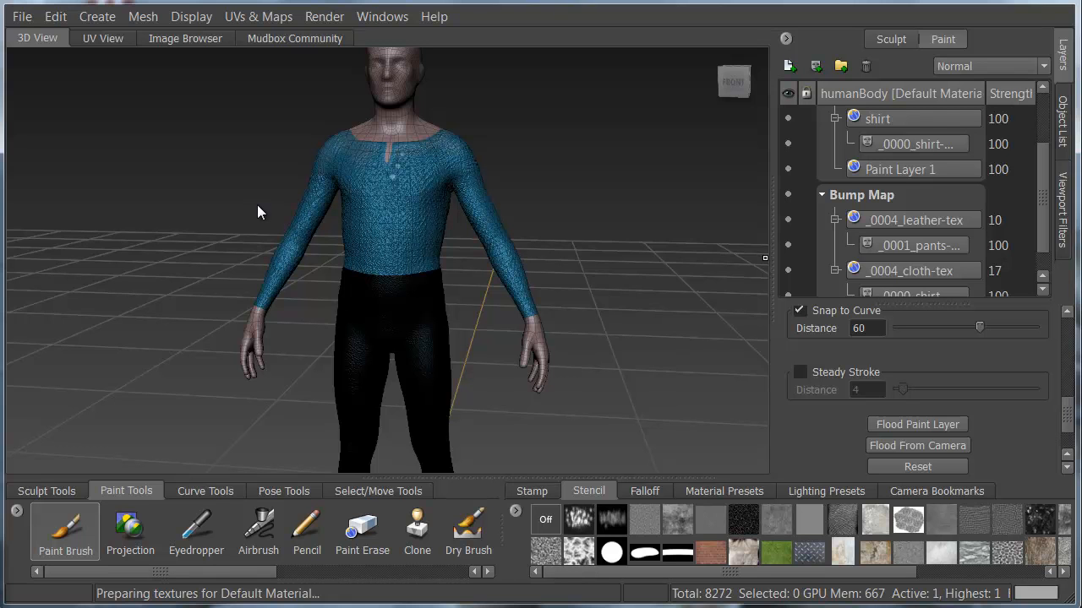
Create a 2048 paint layer named leather in the Specular channel.
{"action": "scroll", "coordinate": [915, 196], "scroll_direction": "down", "scroll_amount": 1}
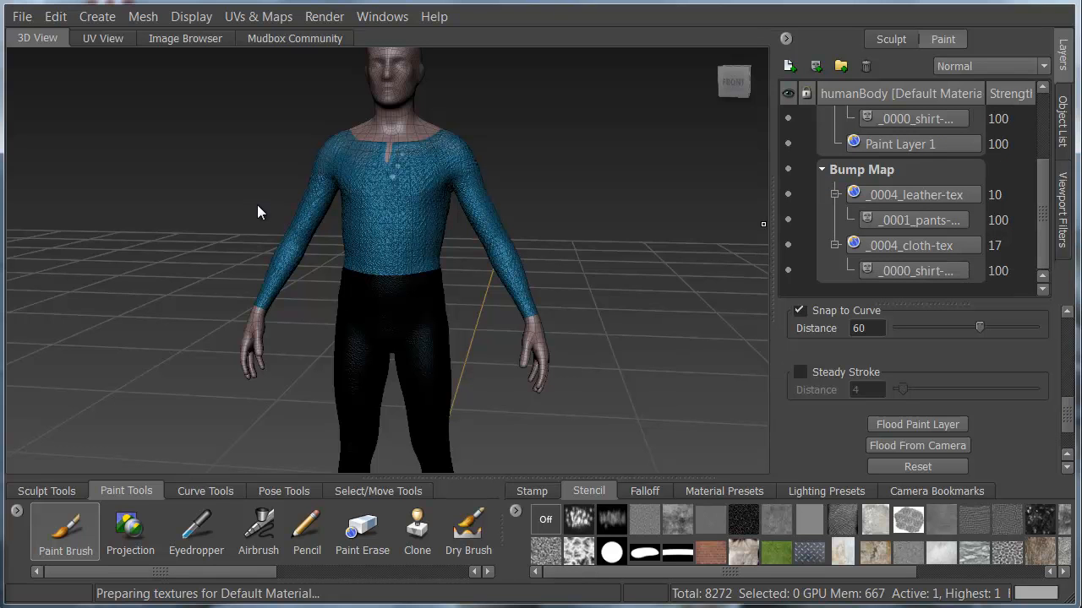
{"action": "right_click", "coordinate": [1011, 293]}
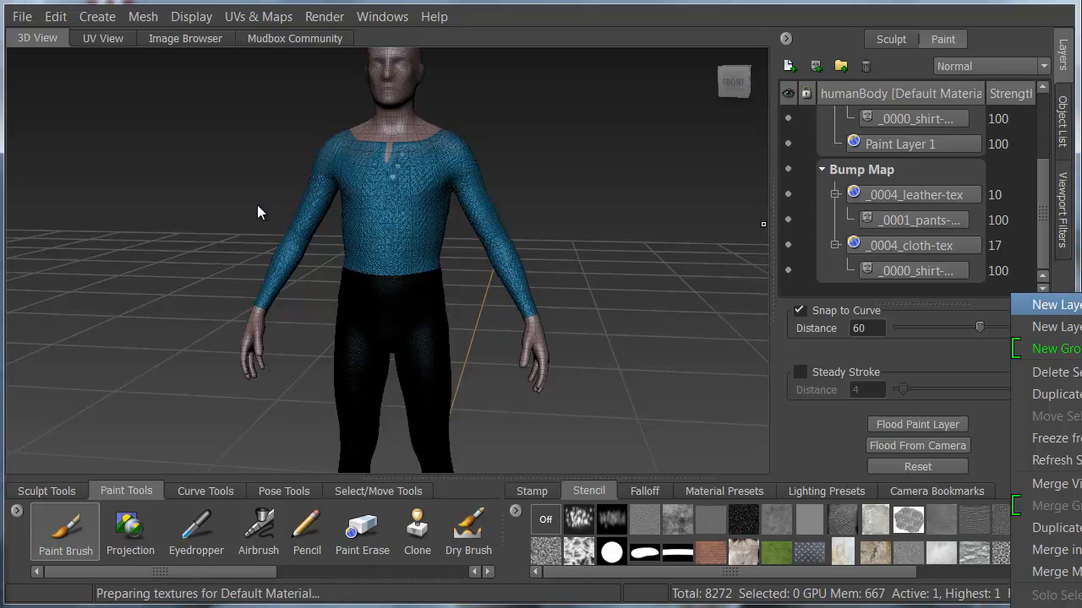
{"action": "left_click", "coordinate": [1048, 305]}
{"action": "type", "text": "leather"}
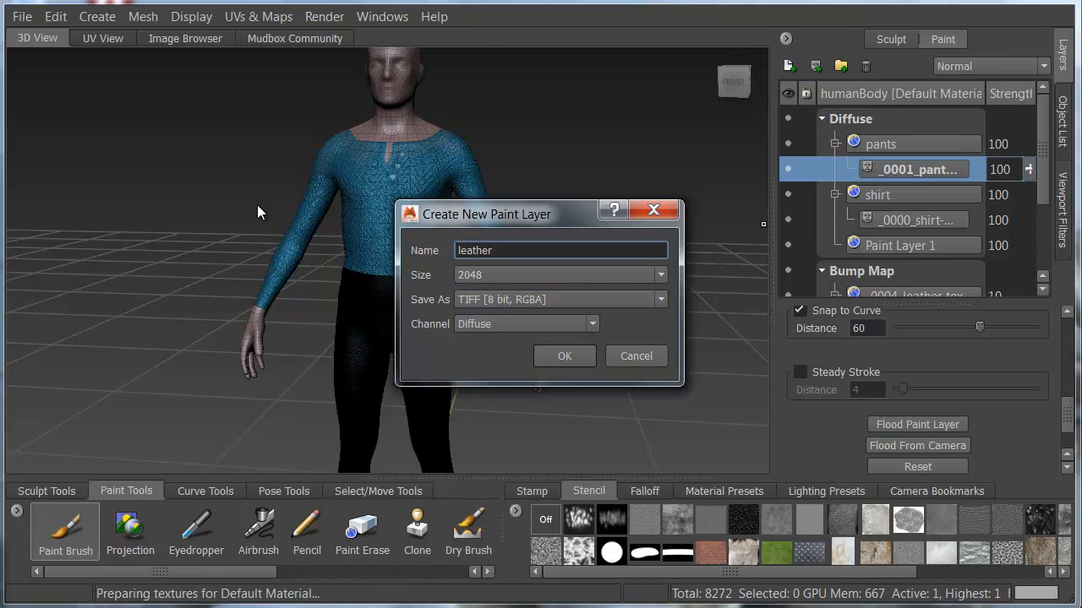
{"action": "left_click", "coordinate": [524, 324]}
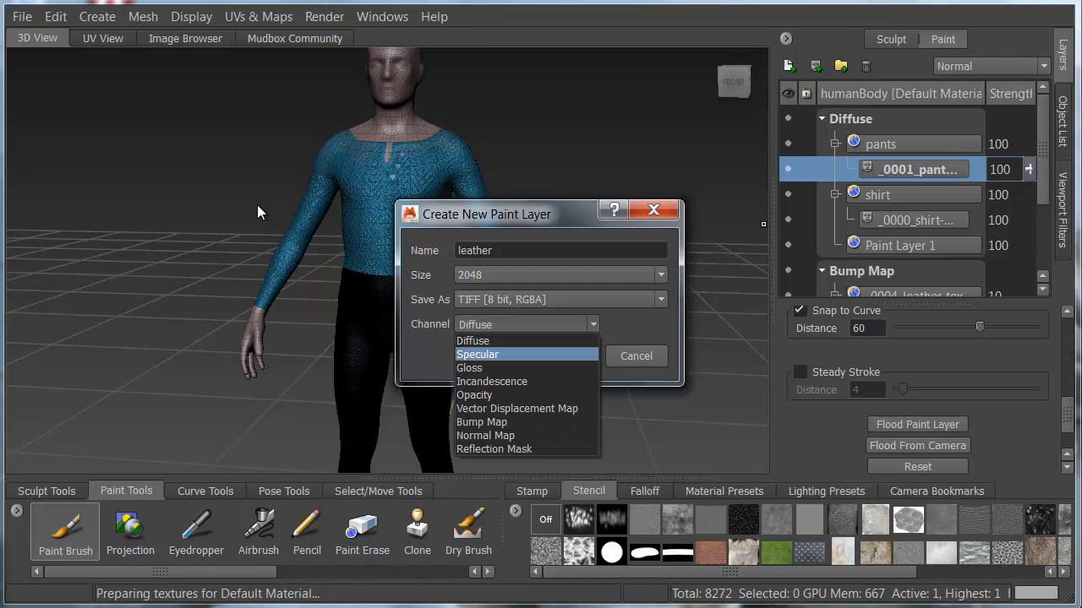
{"action": "left_click", "coordinate": [507, 354]}
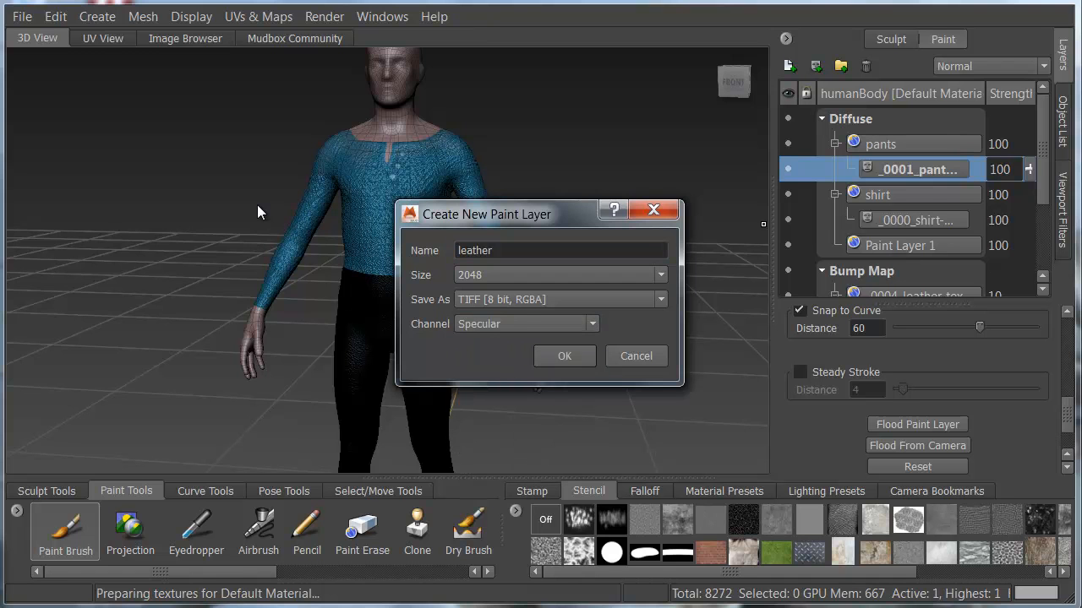
{"action": "left_click", "coordinate": [564, 356]}
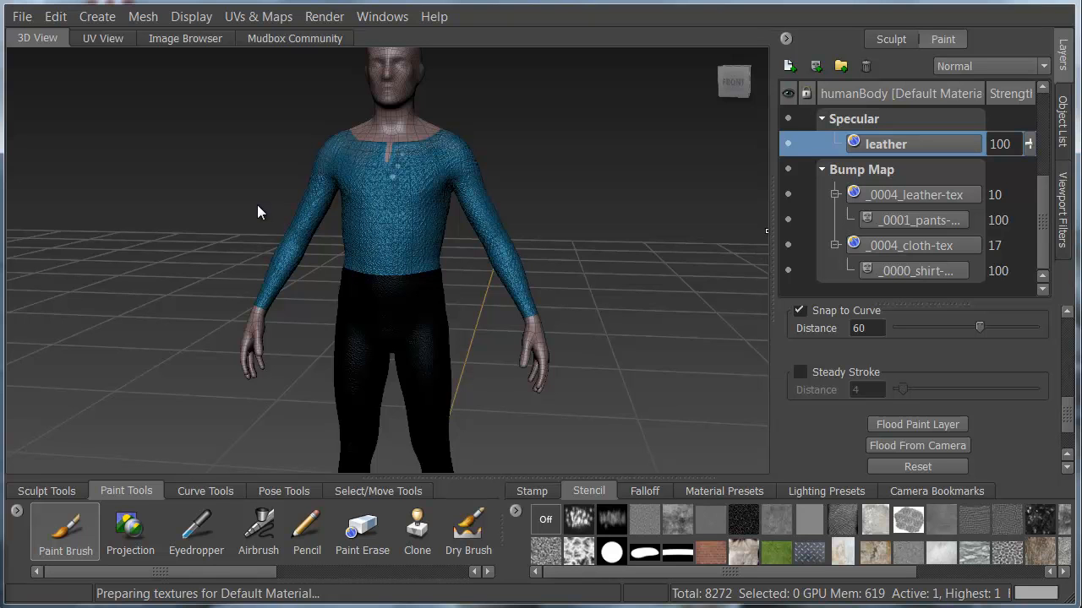
Duplicate the _0000_shirt mask in the Diffuse channel and move one copy under the leather layer in the Specular channel.
{"action": "left_click_drag", "start_coordinate": [1043, 222], "coordinate": [1043, 168]}
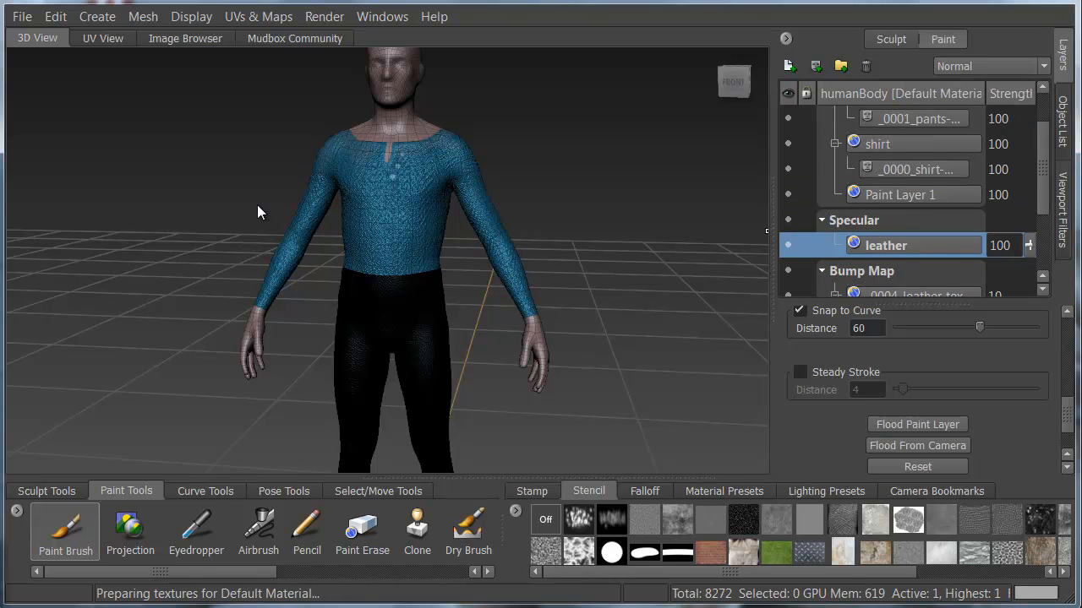
{"action": "left_click", "coordinate": [918, 170]}
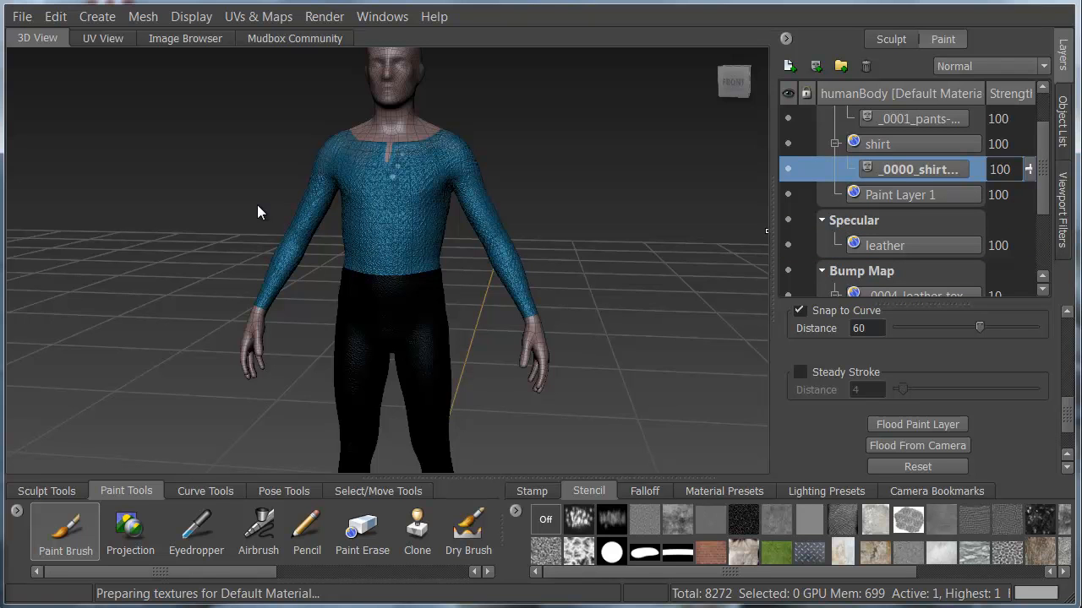
{"action": "right_click", "coordinate": [933, 173]}
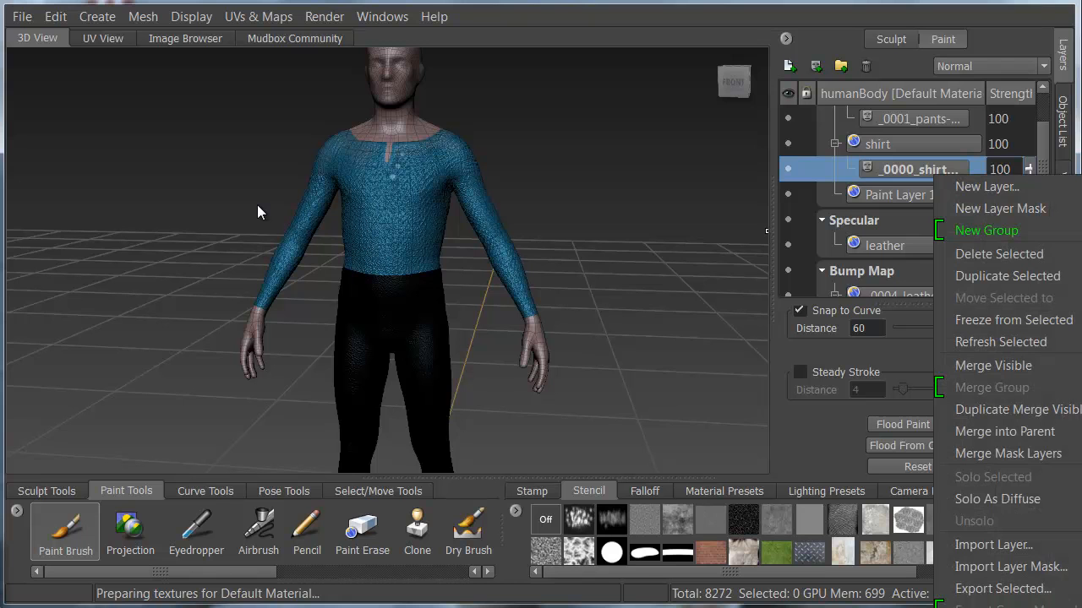
{"action": "left_click", "coordinate": [1008, 276]}
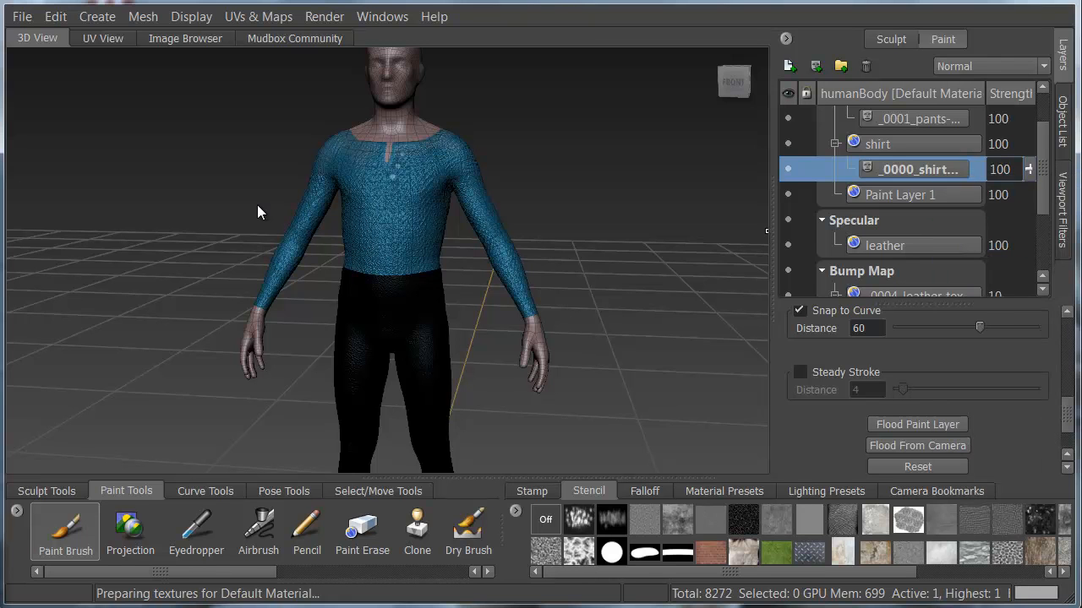
{"action": "scroll", "coordinate": [913, 195], "scroll_direction": "down", "scroll_amount": 1}
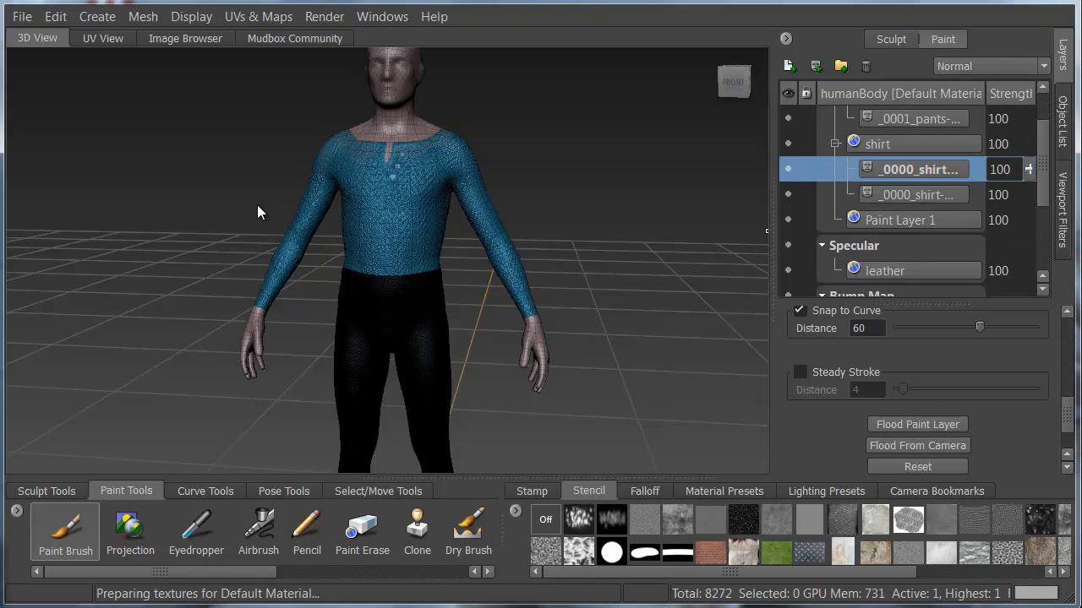
{"action": "left_click_drag", "start_coordinate": [918, 170], "coordinate": [915, 270]}
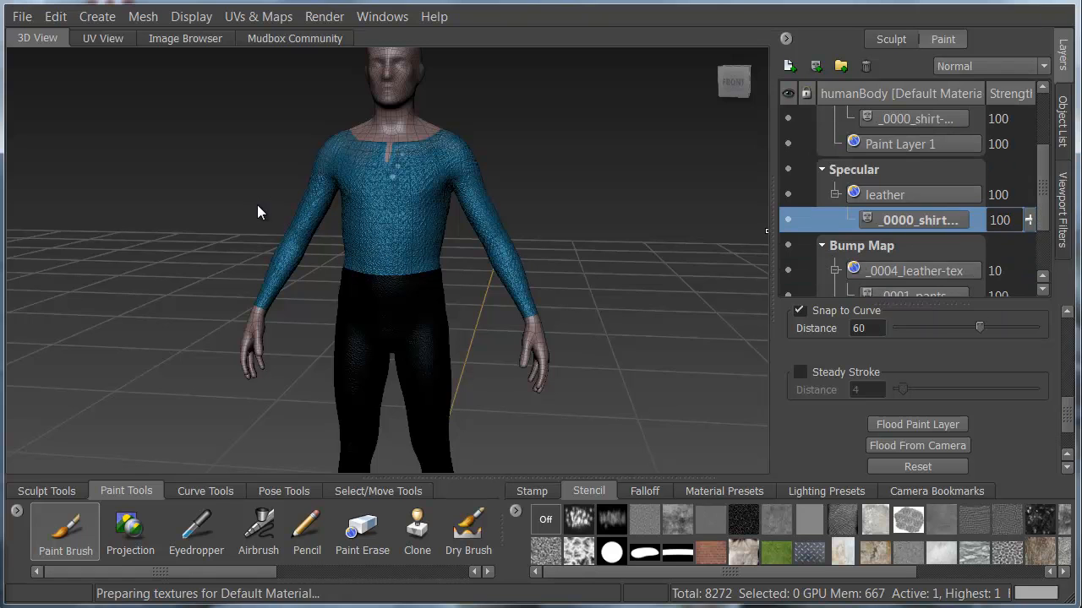
Flood the Specular channel's leather layer with black and collapse the channel groups in the layer list.
{"action": "left_click", "coordinate": [912, 194]}
{"action": "mouse_move", "coordinate": [1028, 194]}
{"action": "left_mouse_down"}
{"action": "mouse_move", "coordinate": [955, 194]}
{"action": "mouse_move", "coordinate": [1028, 194]}
{"action": "left_mouse_up"}
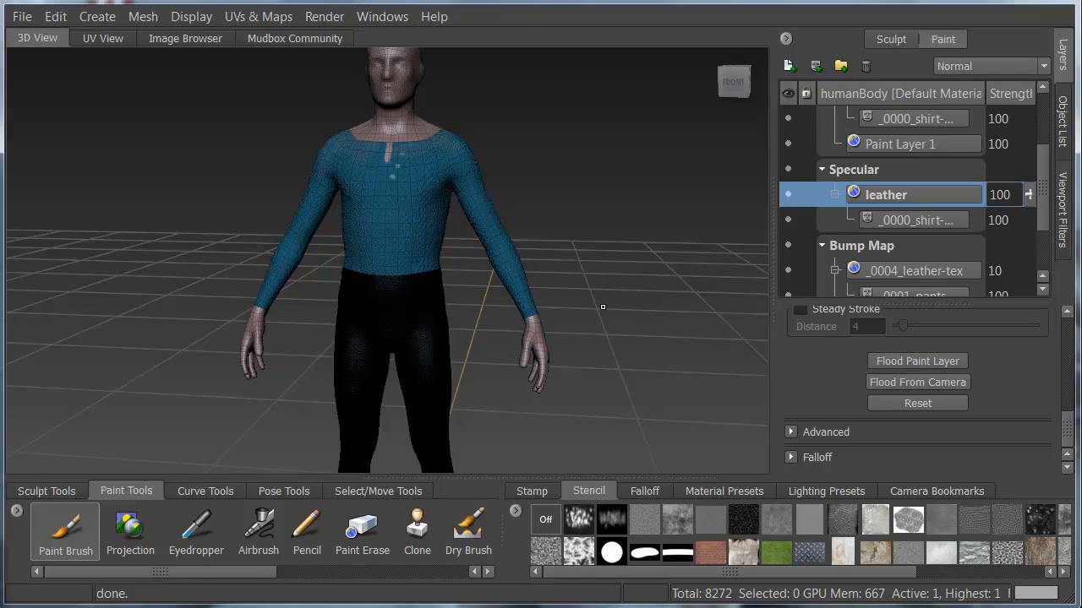
{"action": "left_click_drag", "start_coordinate": [605, 313], "coordinate": [619, 289], "text": "alt"}
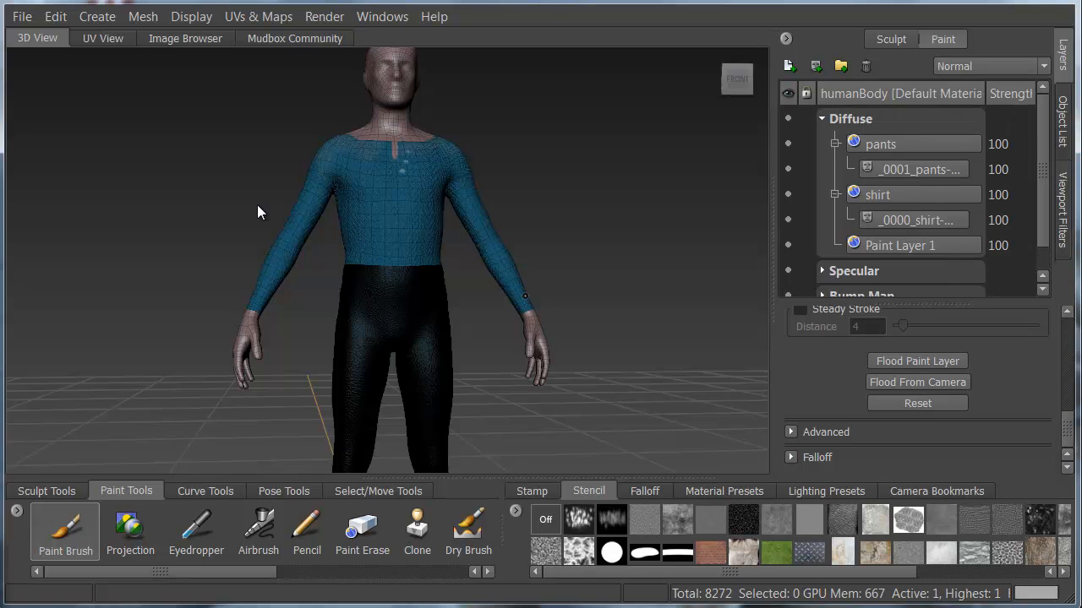
{"action": "left_click", "coordinate": [821, 119]}
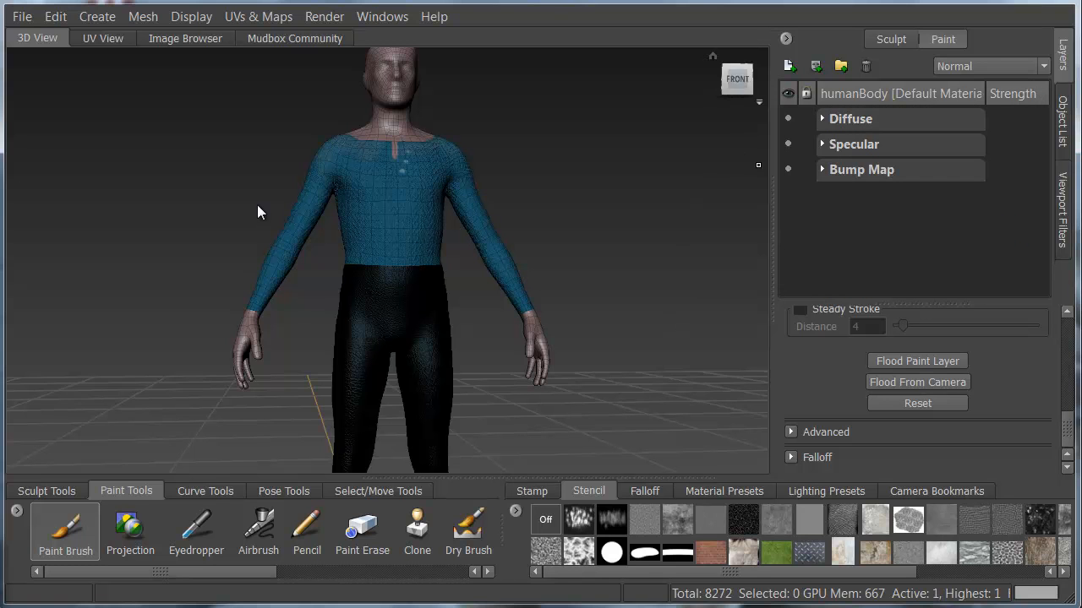
Save the scene in the myne2 folder as Human body model.fbx.mud.
{"action": "left_click", "coordinate": [22, 17]}
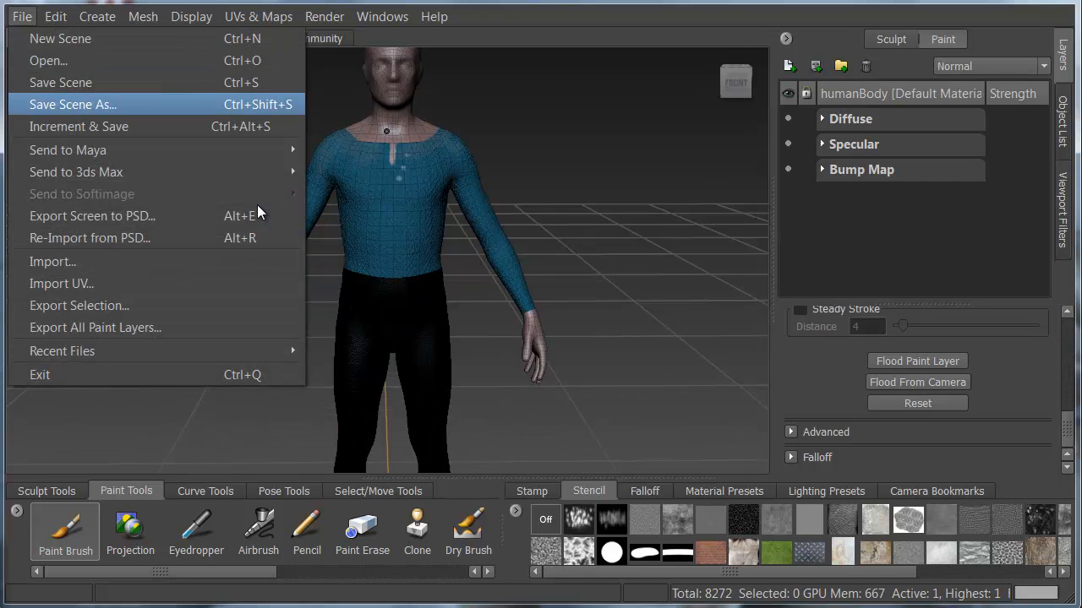
{"action": "left_click", "coordinate": [73, 104]}
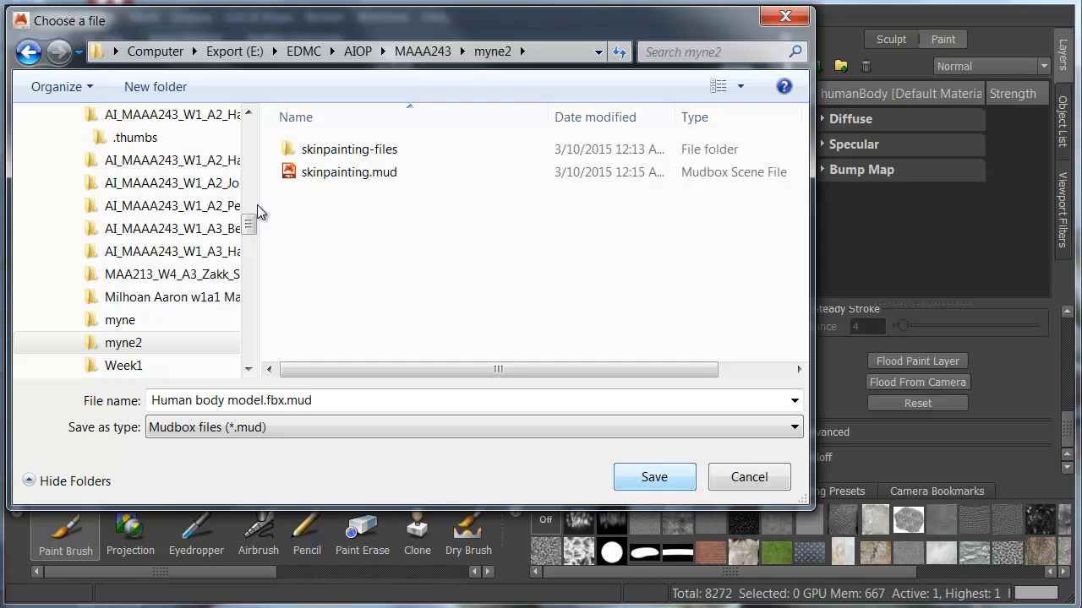
{"action": "key", "text": "Return"}
{"action": "left_click_drag", "start_coordinate": [583, 380], "coordinate": [591, 355], "text": "alt"}
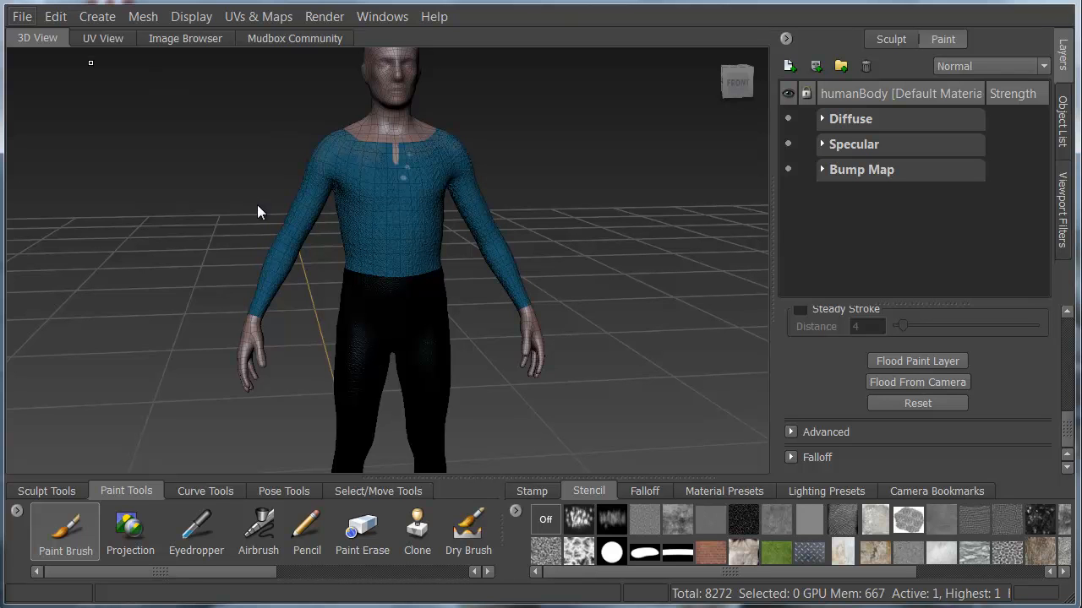
Send the entire scene to 3ds Max as a new scene, keeping the default texture paths and merging each channel.
{"action": "key", "text": "alt+f"}
{"action": "key", "text": "Down"}
{"action": "key", "text": "Down"}
{"action": "key", "text": "Down"}
{"action": "key", "text": "Down"}
{"action": "key", "text": "Down"}
{"action": "key", "text": "Down"}
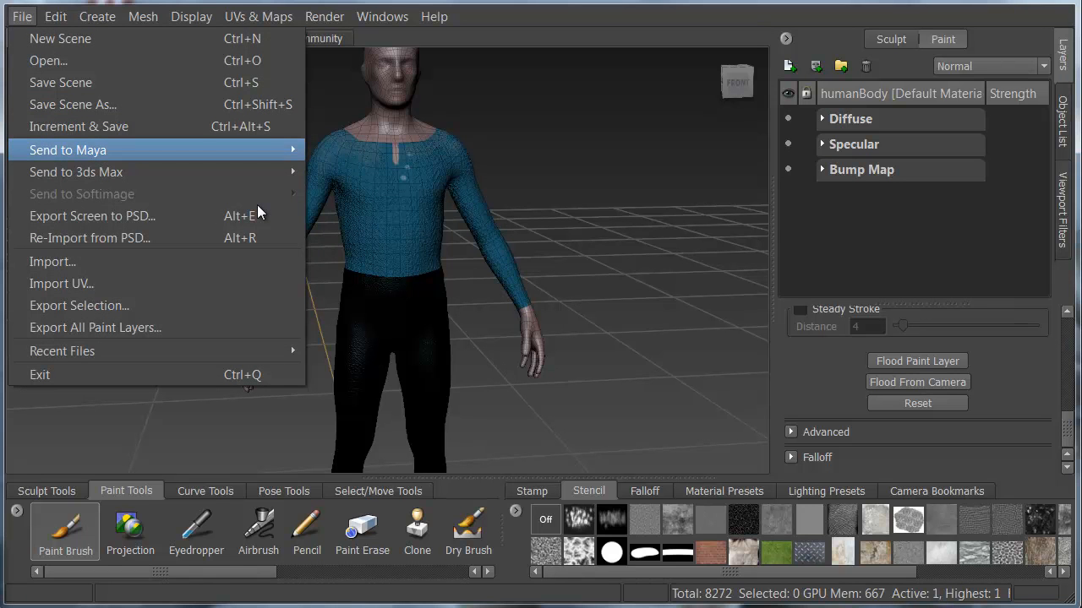
{"action": "key", "text": "Down"}
{"action": "key", "text": "Right"}
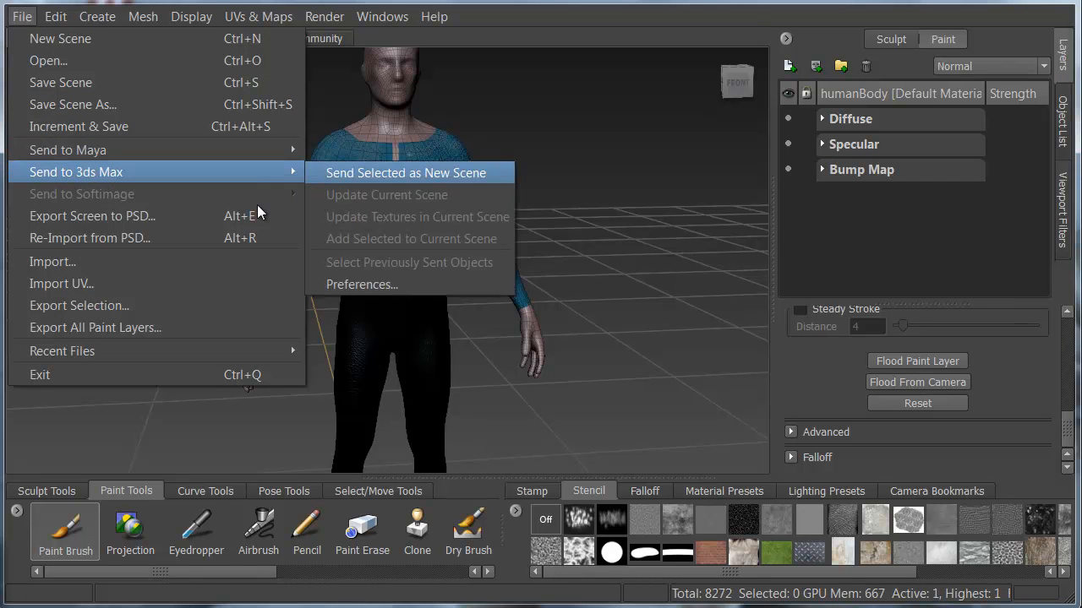
{"action": "key", "text": "Return"}
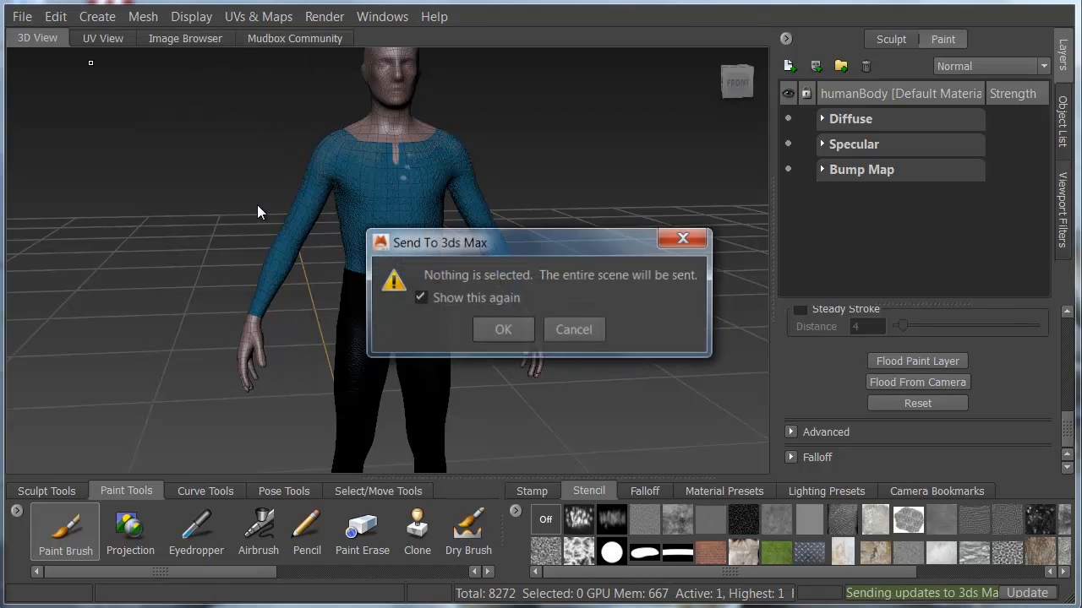
{"action": "key", "text": "Return"}
{"action": "key", "text": "Return"}
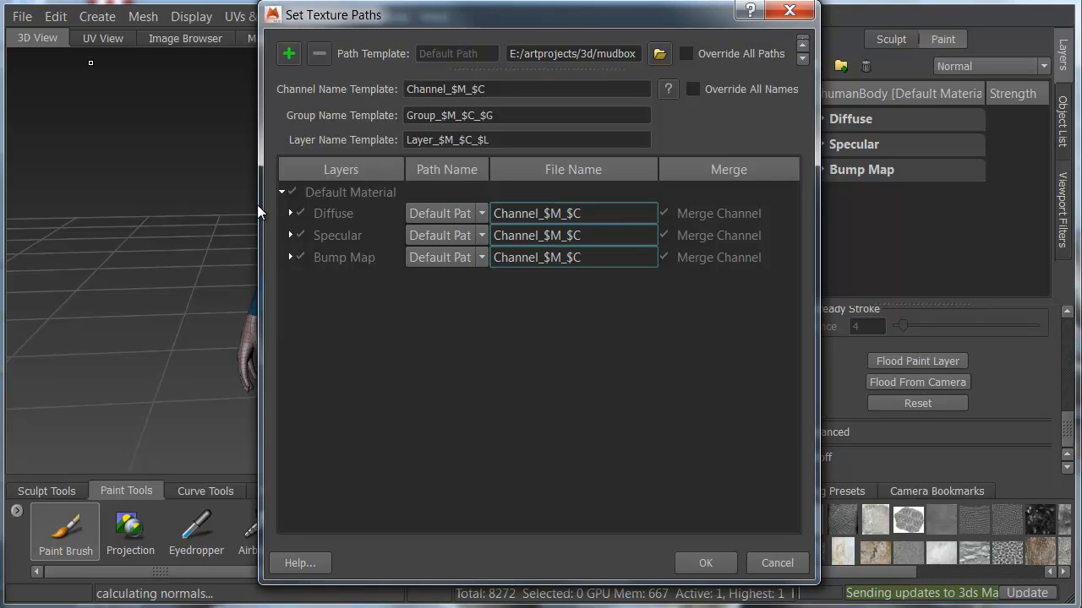
{"action": "key", "text": "Return"}
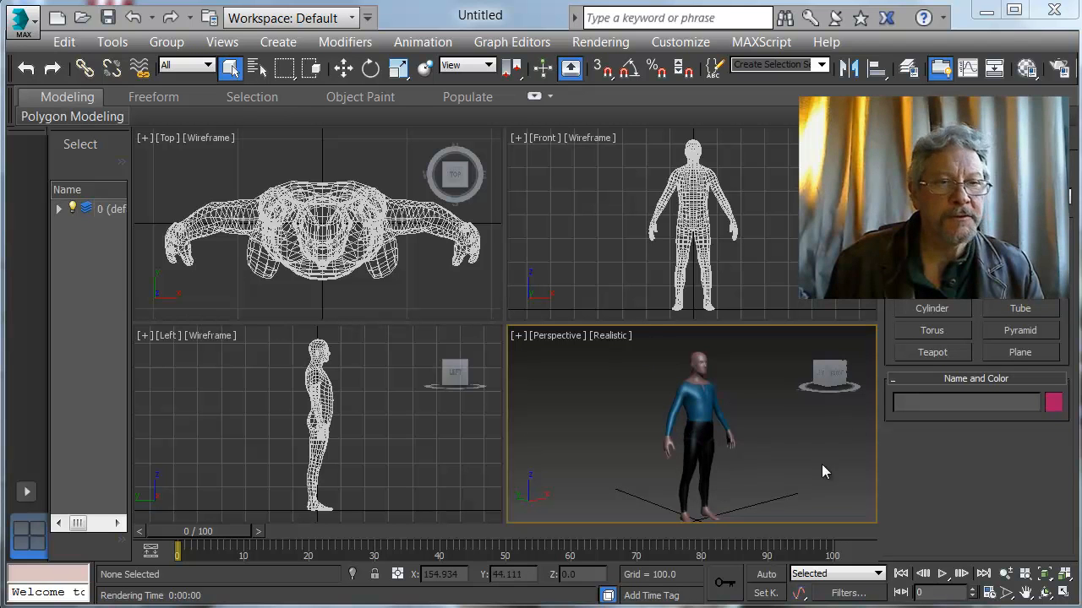
Render the Perspective viewport of the textured figure in 3ds Max.
{"action": "left_click_drag", "start_coordinate": [1035, 78], "coordinate": [902, 88]}
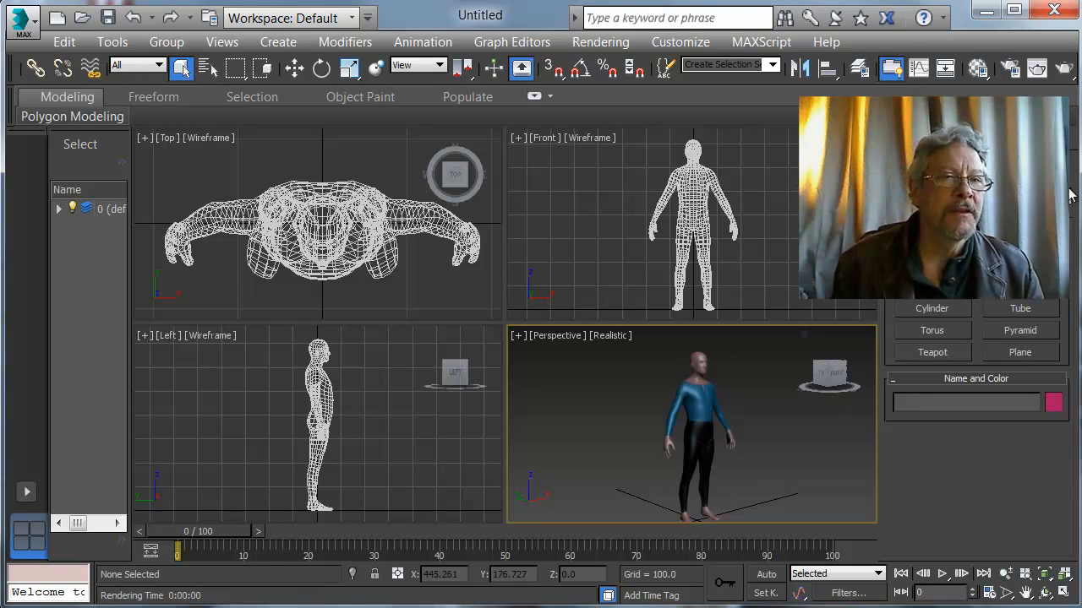
{"action": "left_click", "coordinate": [1037, 70]}
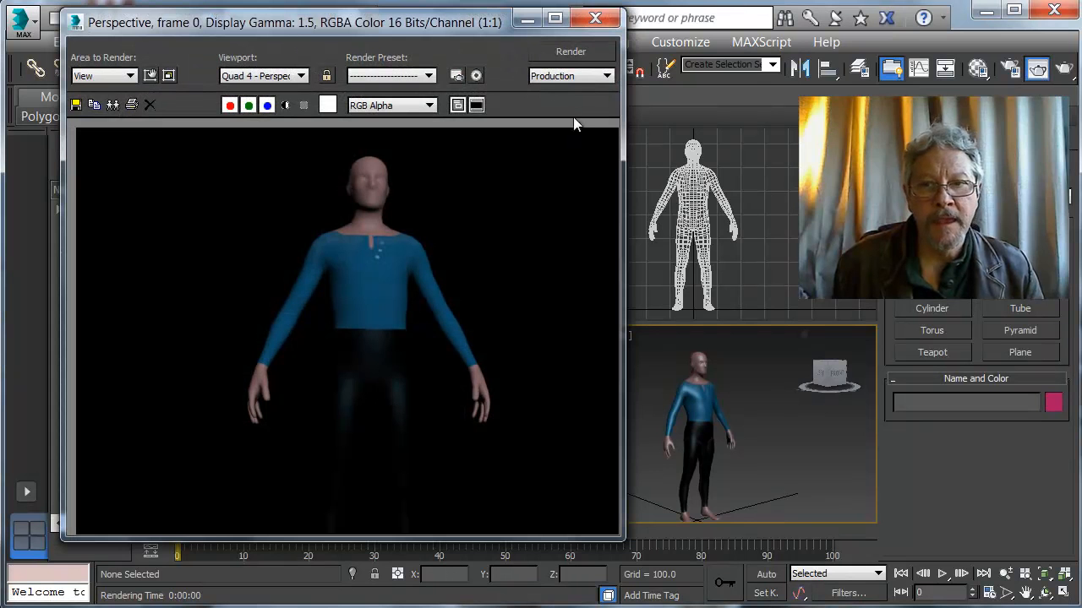
{"action": "left_click", "coordinate": [583, 50]}
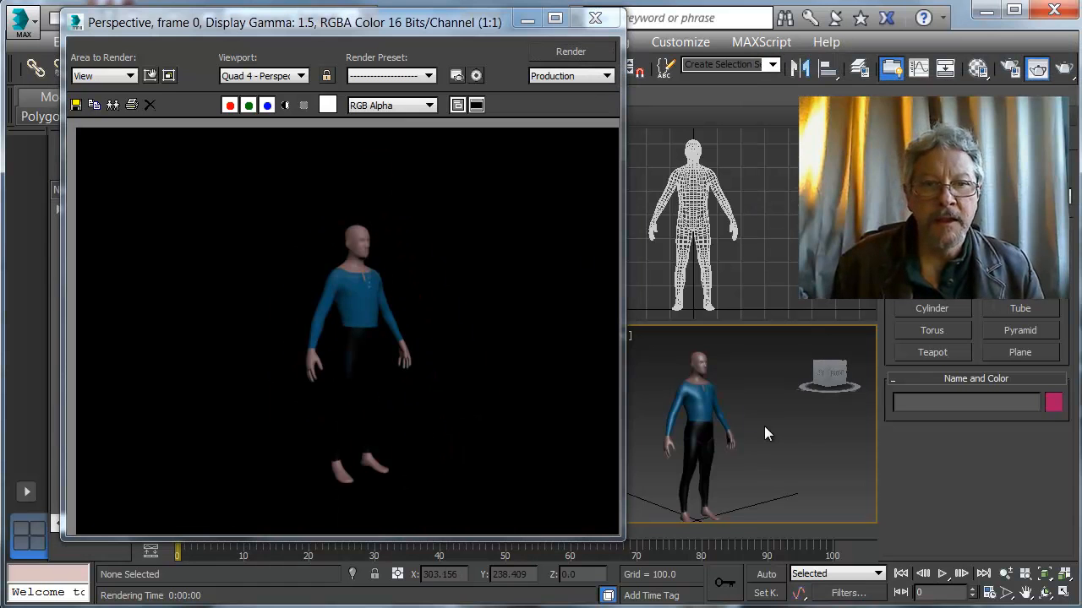
Render a closer Perspective view of the figure's torso and close the rendered frame window.
{"action": "scroll", "coordinate": [769, 432], "scroll_direction": "up", "scroll_amount": 5}
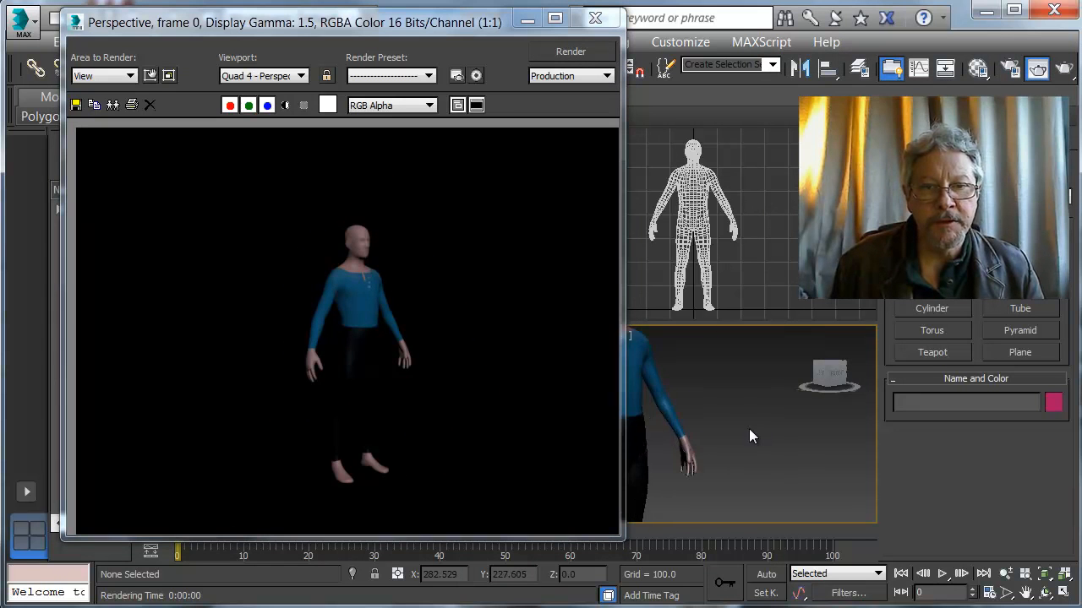
{"action": "middle_click_drag", "start_coordinate": [753, 428], "coordinate": [896, 452]}
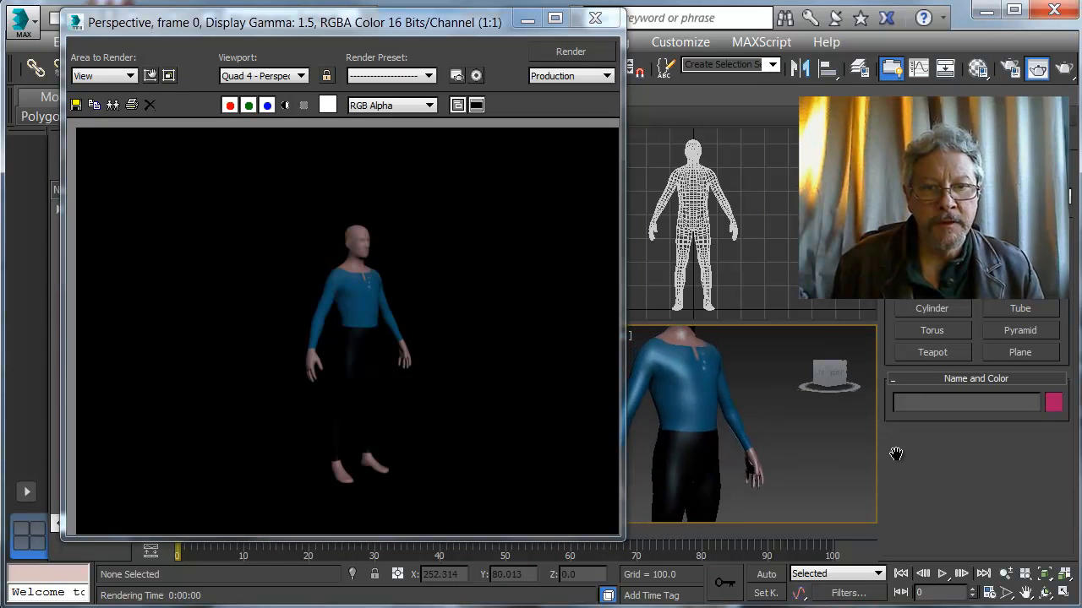
{"action": "left_click", "coordinate": [587, 51]}
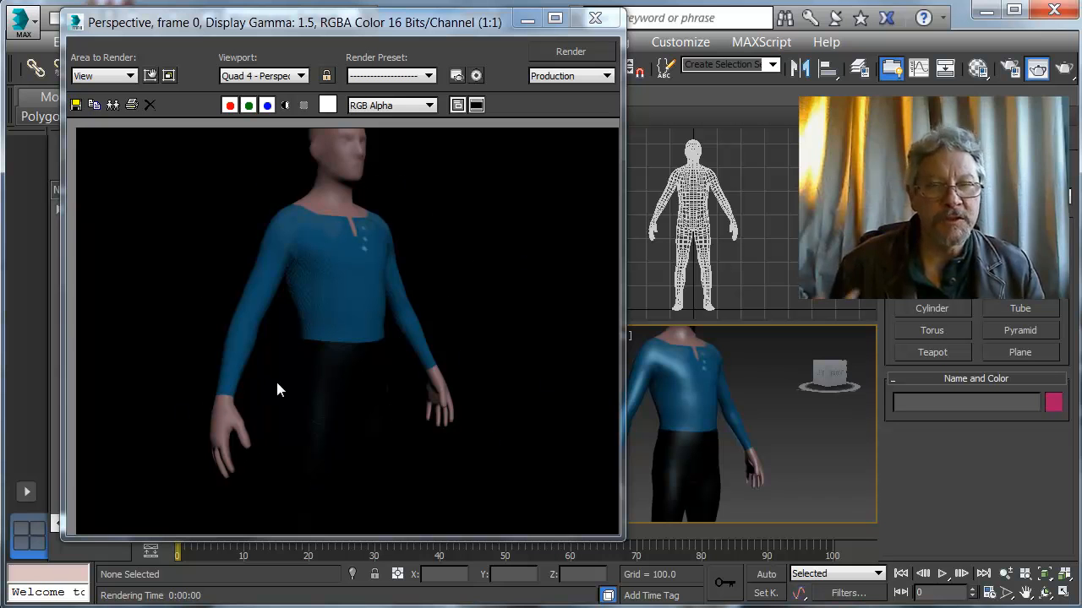
{"action": "left_click", "coordinate": [595, 18]}
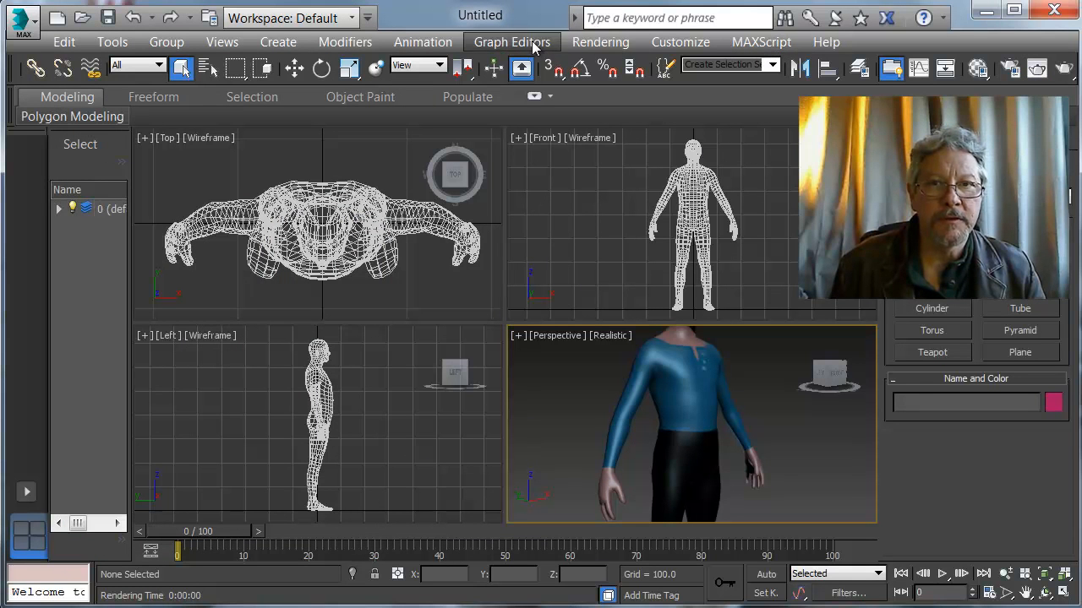
Sample the figure's material into the first slot of the Compact Material Editor.
{"action": "left_click", "coordinate": [609, 41]}
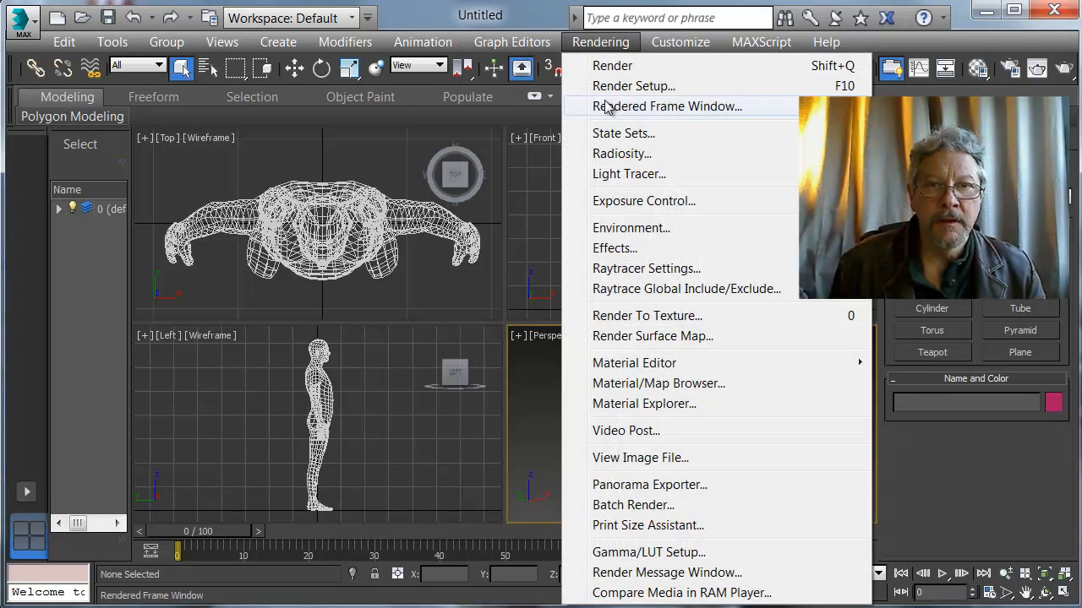
{"action": "mouse_move", "coordinate": [640, 366]}
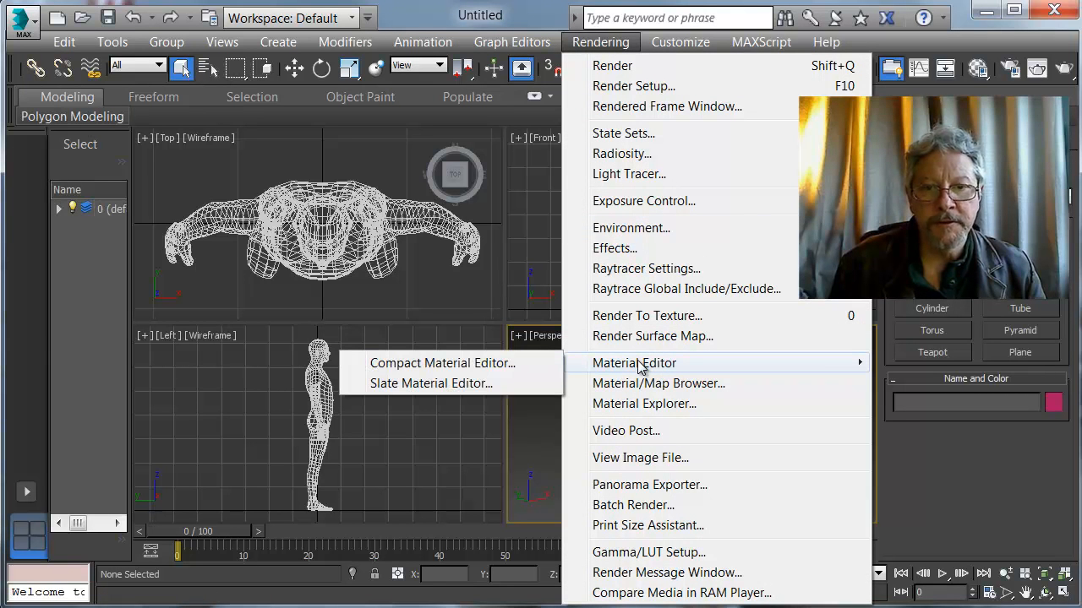
{"action": "left_click", "coordinate": [489, 361]}
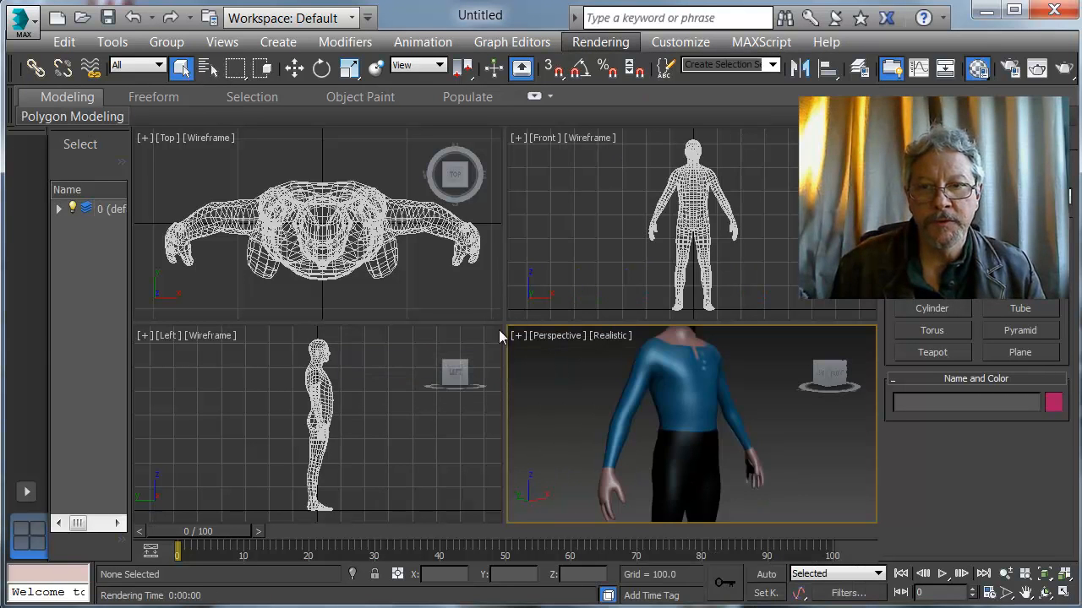
{"action": "left_click_drag", "start_coordinate": [290, 161], "coordinate": [302, 14]}
{"action": "left_click", "coordinate": [121, 328]}
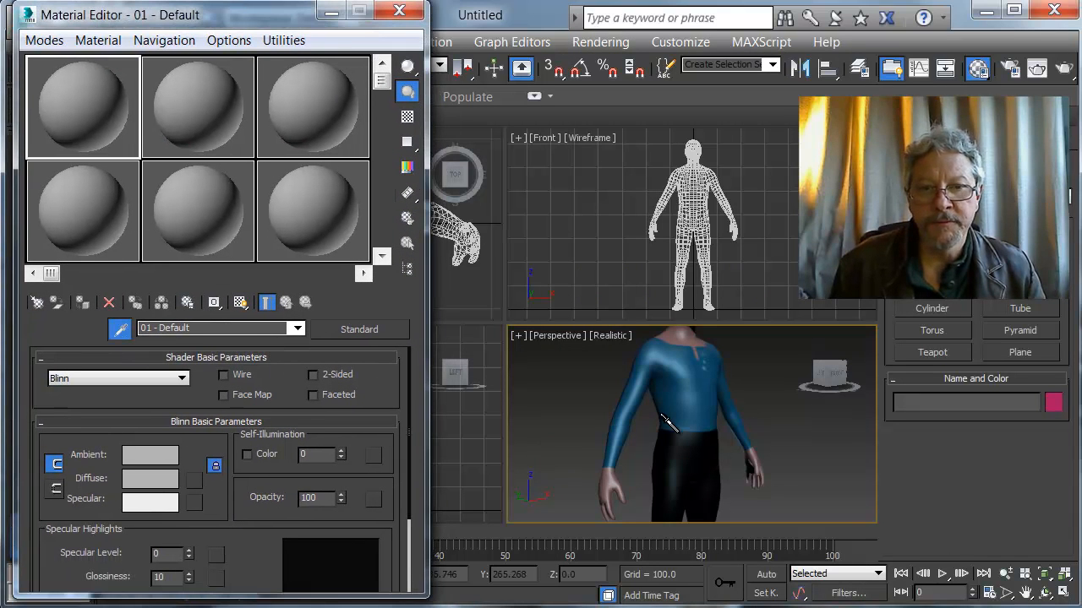
{"action": "left_click", "coordinate": [674, 392]}
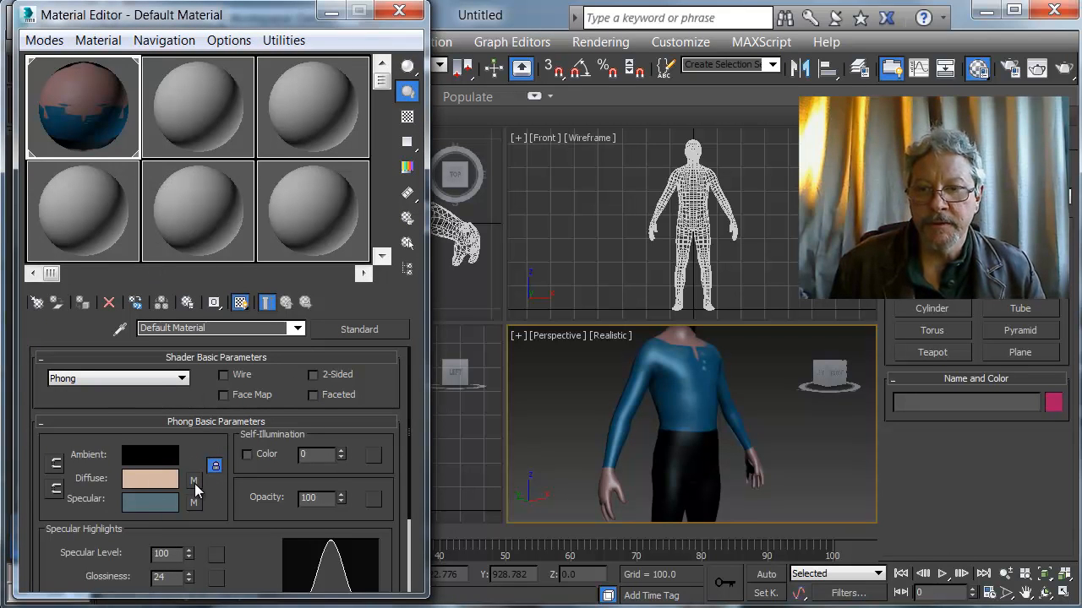
Expand the Maps rollout of the figure's Default Material to examine its assigned texture maps.
{"action": "scroll", "coordinate": [232, 484], "scroll_direction": "down", "scroll_amount": 1}
{"action": "scroll", "coordinate": [232, 484], "scroll_direction": "down", "scroll_amount": 3}
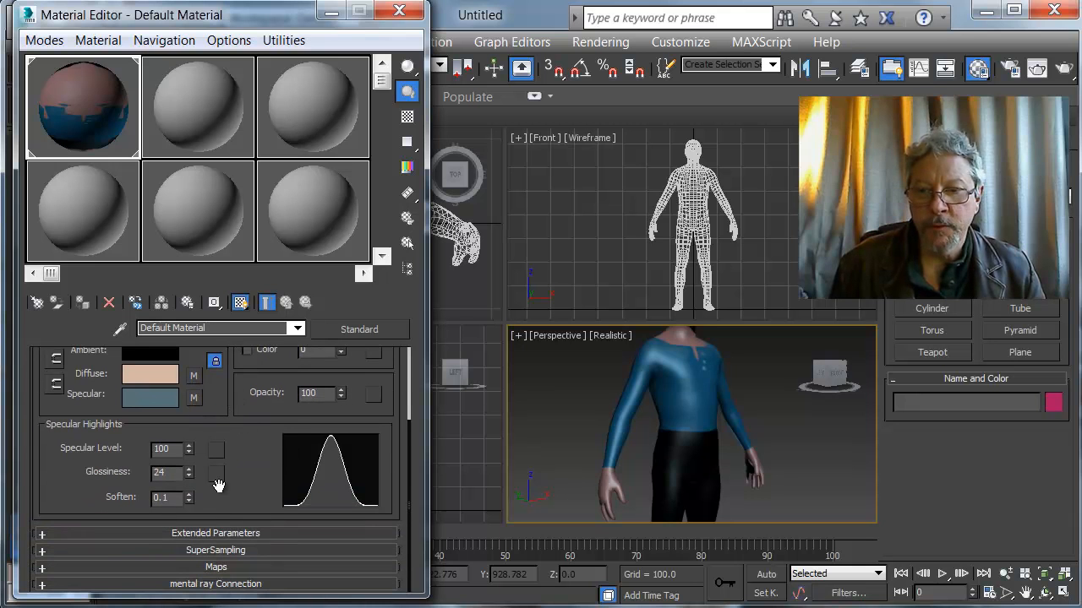
{"action": "left_click", "coordinate": [217, 568]}
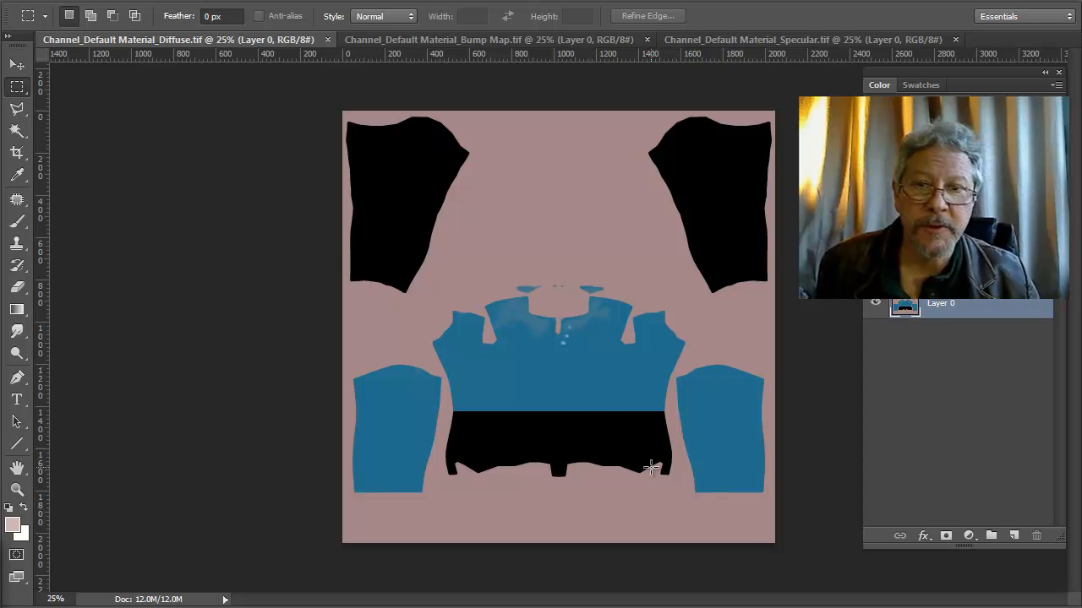
In Photoshop, view the exported Channel_Default Material_Bump Map.tif and Channel_Default Material_Specular.tif textures.
{"action": "left_click", "coordinate": [418, 40]}
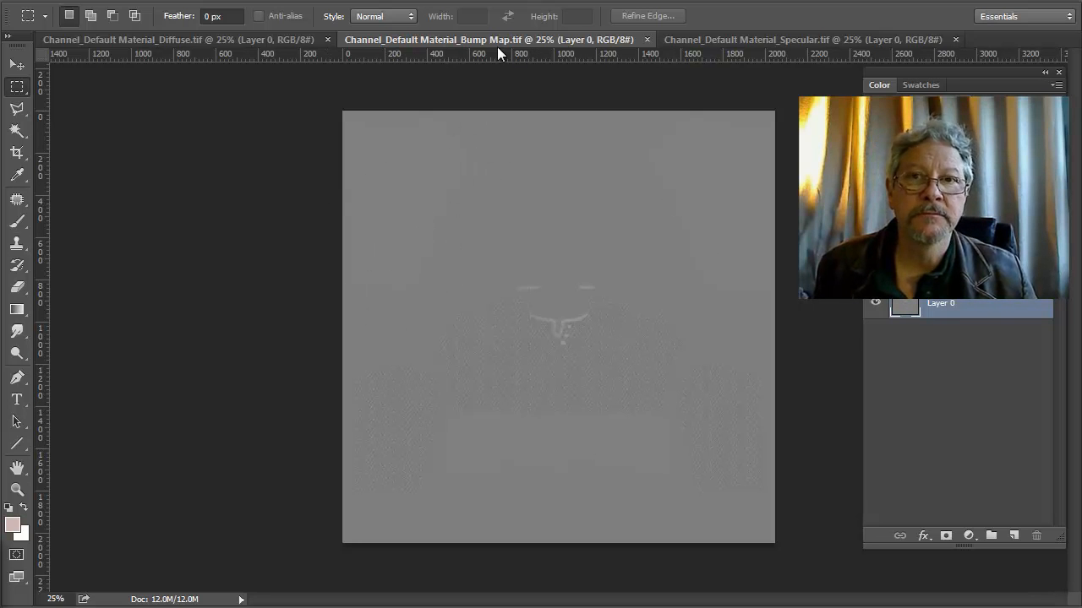
{"action": "left_click", "coordinate": [756, 37]}
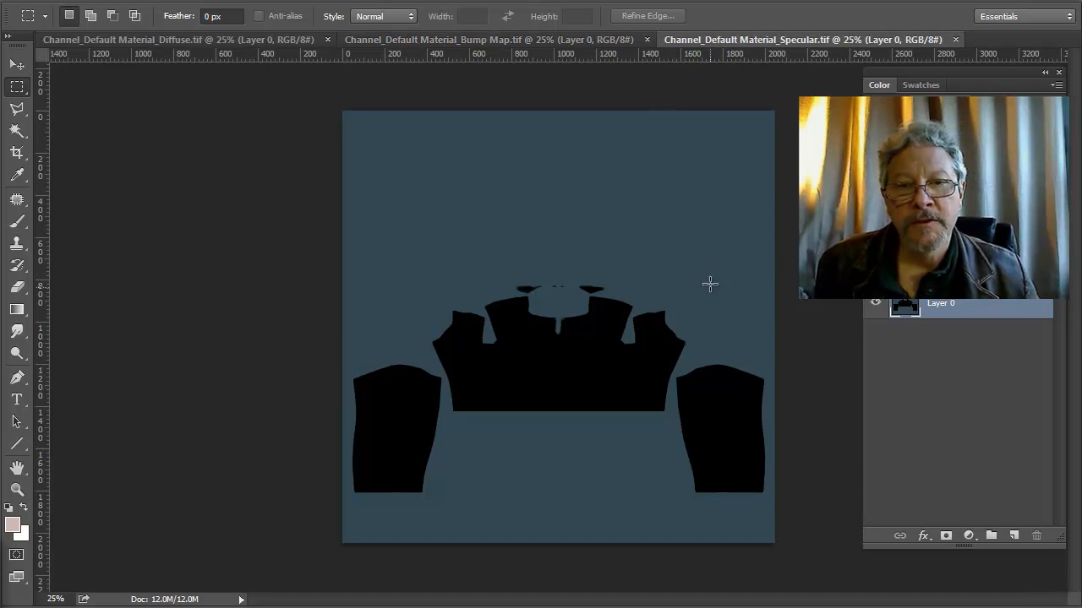